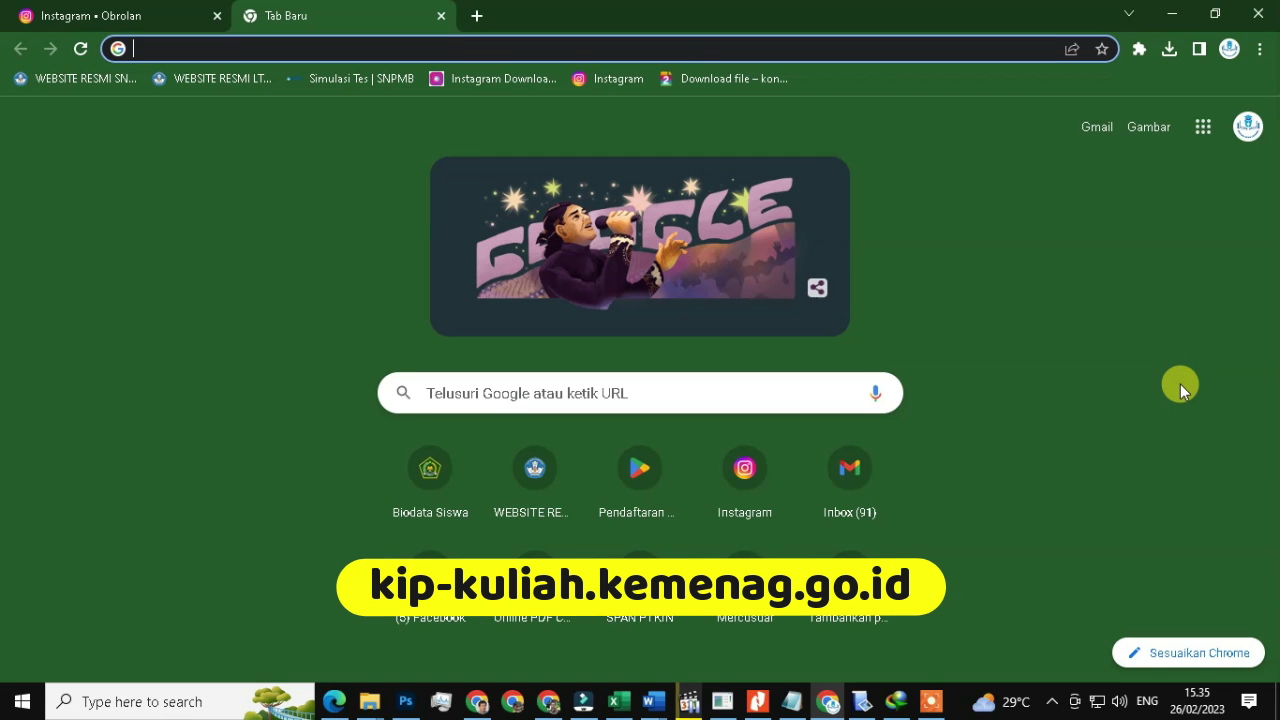
- Load kip-kuliah.kemenag.go.id and scroll through its home page
{"action": "type", "text": "kip-kuliah.kemenag.go.i"}
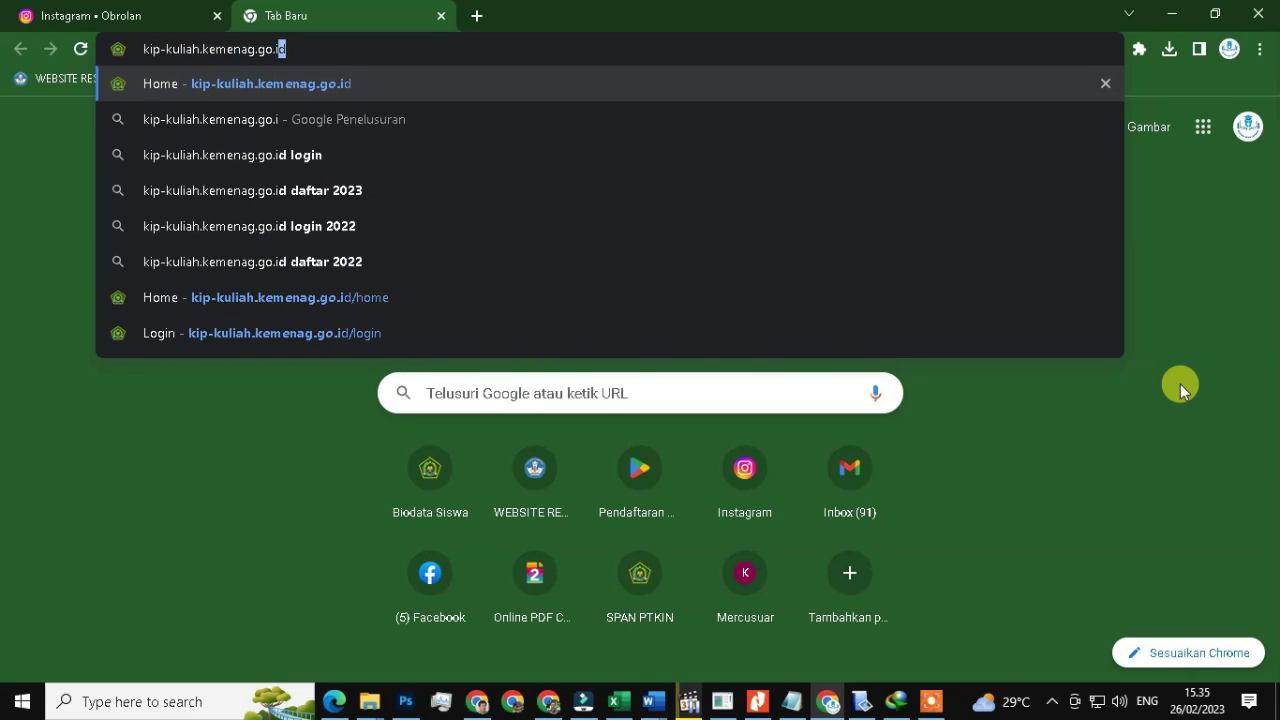
{"action": "key", "text": "Return"}
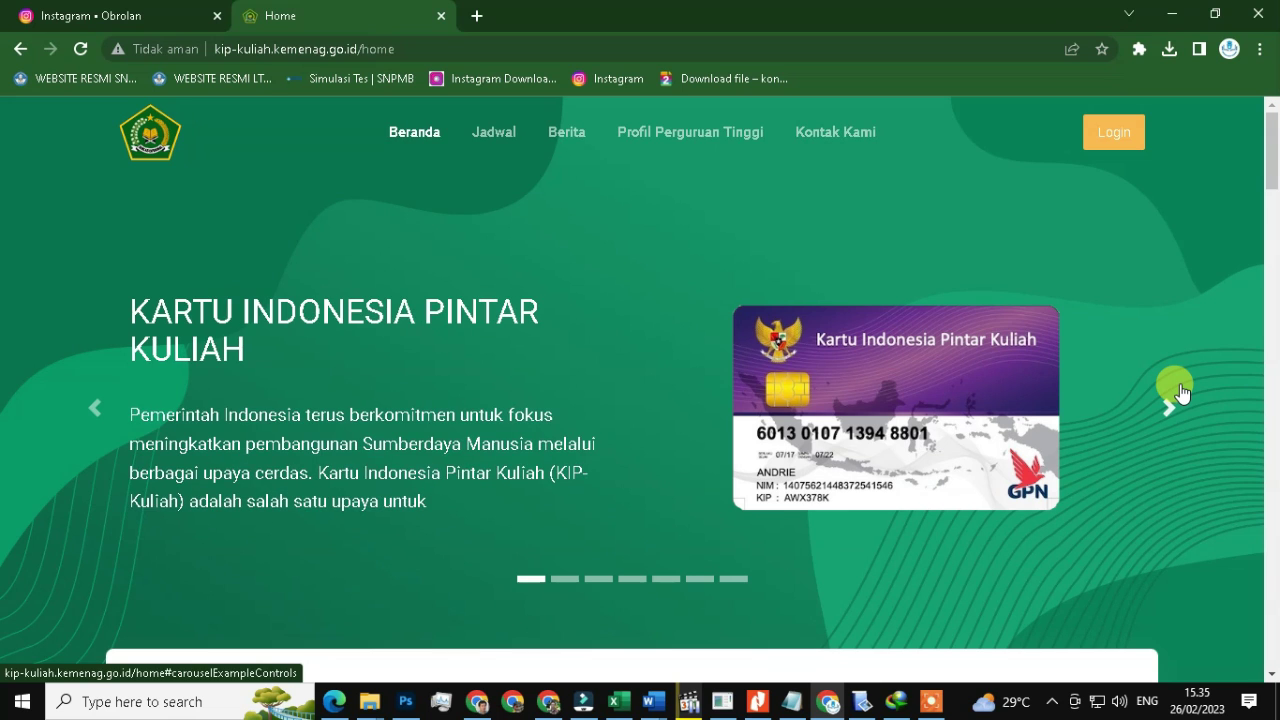
{"action": "scroll", "coordinate": [1276, 216], "scroll_direction": "down", "scroll_amount": 5}
{"action": "scroll", "coordinate": [1191, 463], "scroll_direction": "down", "scroll_amount": 8}
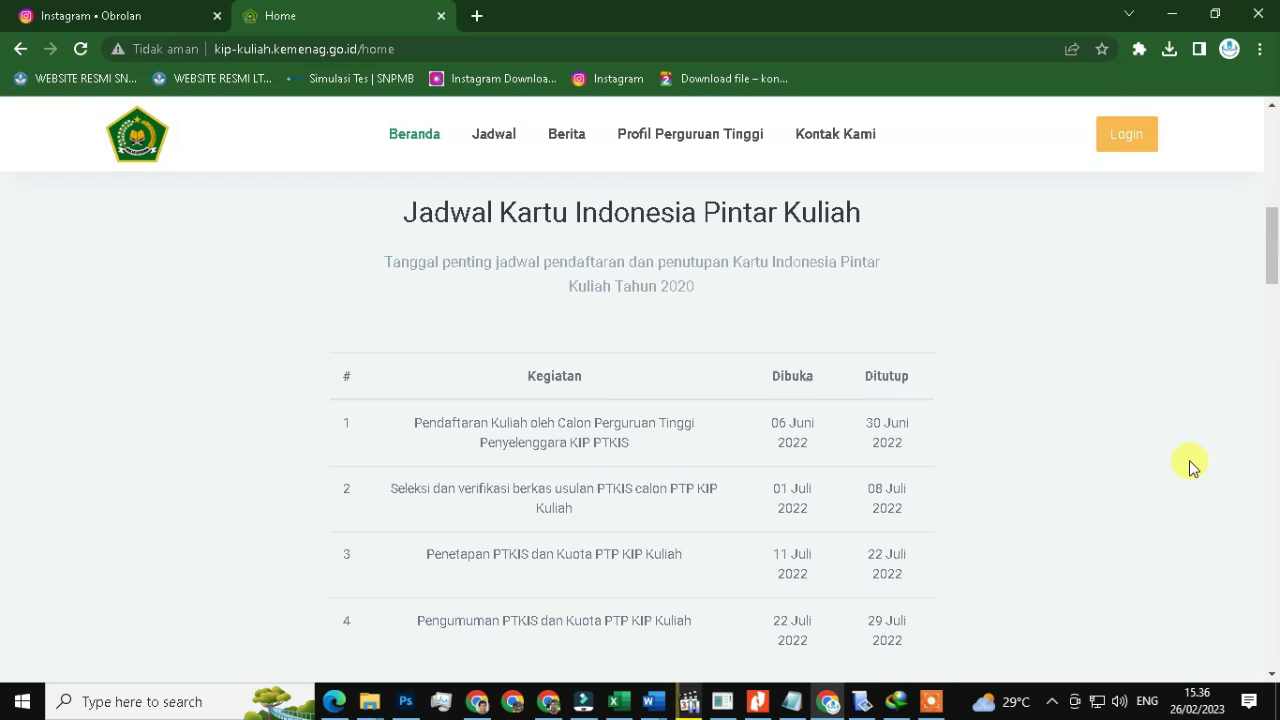
{"action": "scroll", "coordinate": [1270, 355], "scroll_direction": "down", "scroll_amount": 5}
- Search the university table for 'negeri', clear it, and browse pages 20, 17 and 1
{"action": "left_click", "coordinate": [909, 370]}
{"action": "type", "text": "negeri"}
{"action": "left_click", "coordinate": [980, 369]}
{"action": "scroll", "coordinate": [993, 432], "scroll_direction": "down", "scroll_amount": 12}
{"action": "left_click", "coordinate": [929, 337]}
{"action": "left_click", "coordinate": [814, 512]}
{"action": "left_click", "coordinate": [710, 505]}
- Return to the top of the home page and go to the Login page
{"action": "left_click", "coordinate": [717, 503]}
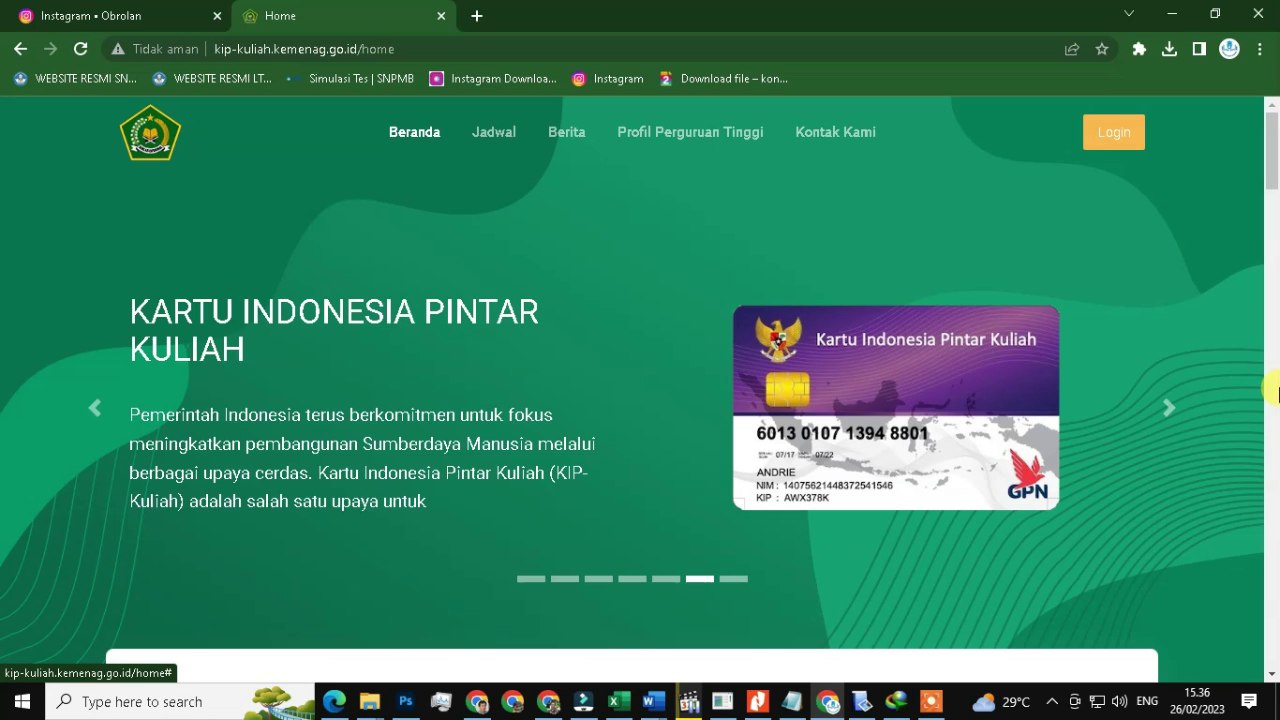
{"action": "left_click", "coordinate": [1113, 133]}
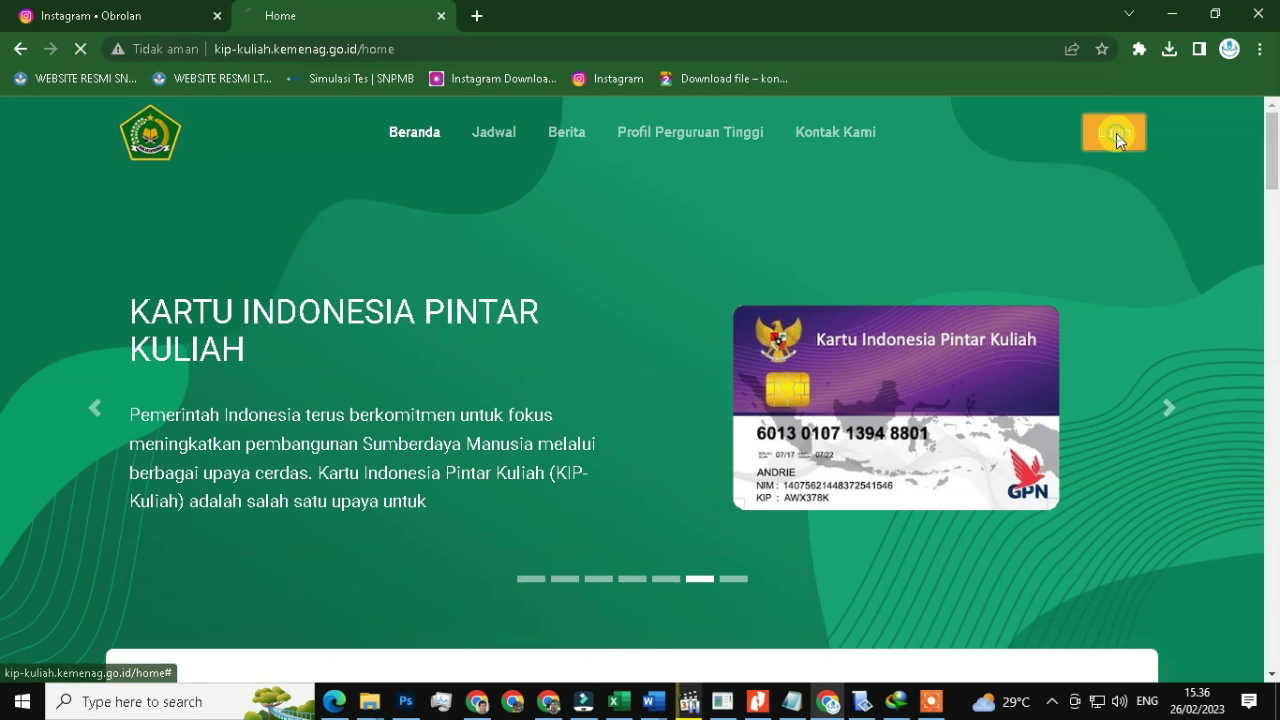
{"action": "scroll", "coordinate": [1240, 230], "scroll_direction": "down", "scroll_amount": 1}
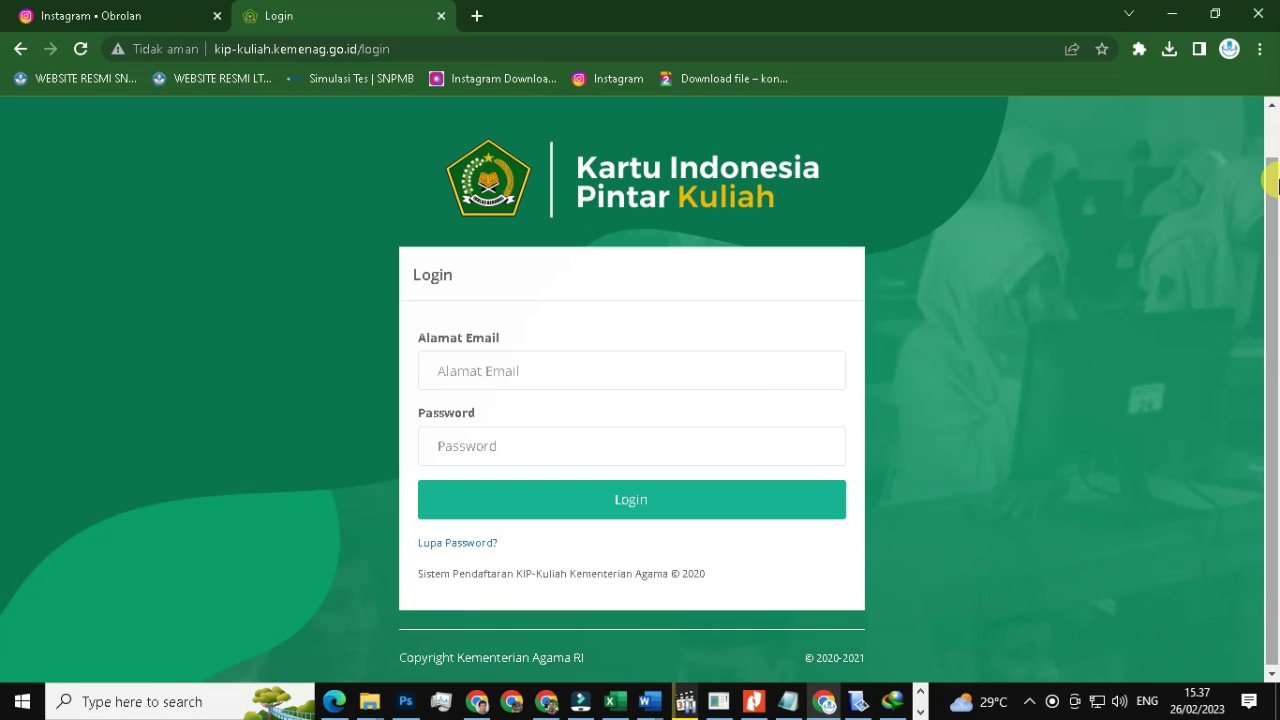
- Sign in with the student account's e-mail address and password
{"action": "left_click", "coordinate": [546, 358]}
{"action": "type", "text": "y"}
{"action": "key", "text": "BackSpace"}
{"action": "key", "text": "Tab"}
{"action": "type", "text": "********"}
{"action": "left_click", "coordinate": [729, 505]}
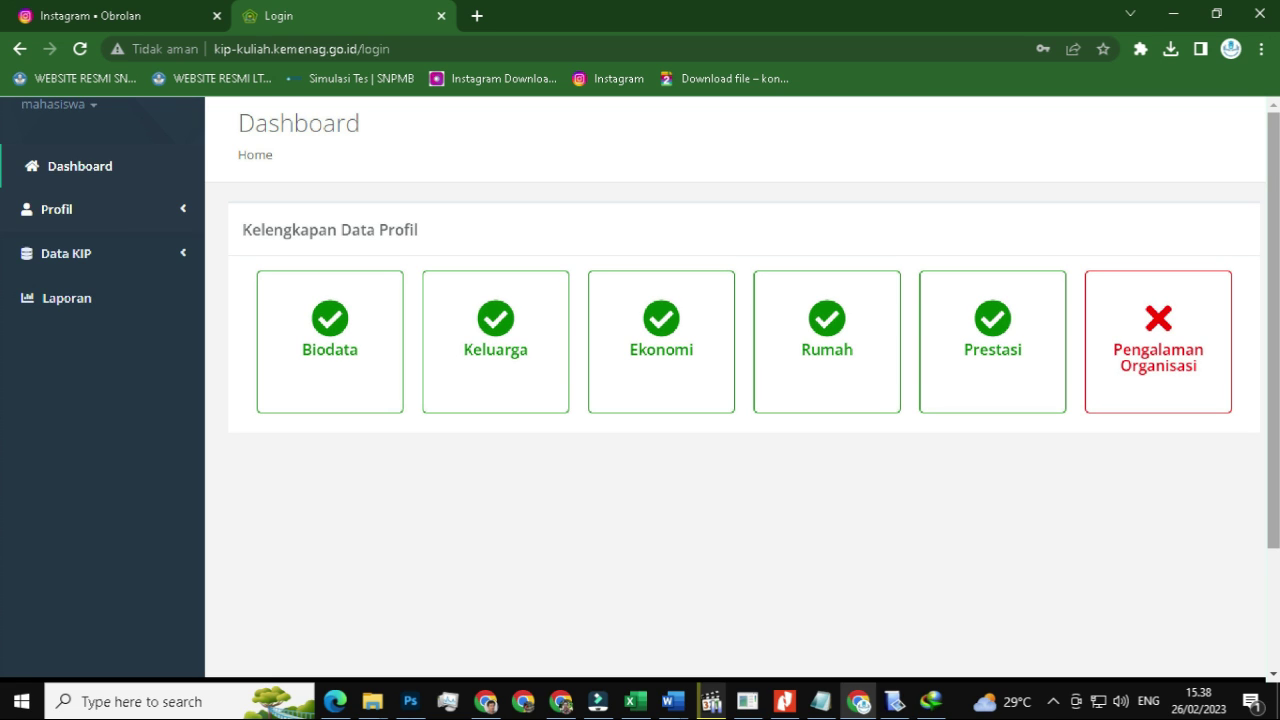
- Look over the six Dashboard profile cards, then go to the Biodata page
{"action": "left_click", "coordinate": [323, 306]}
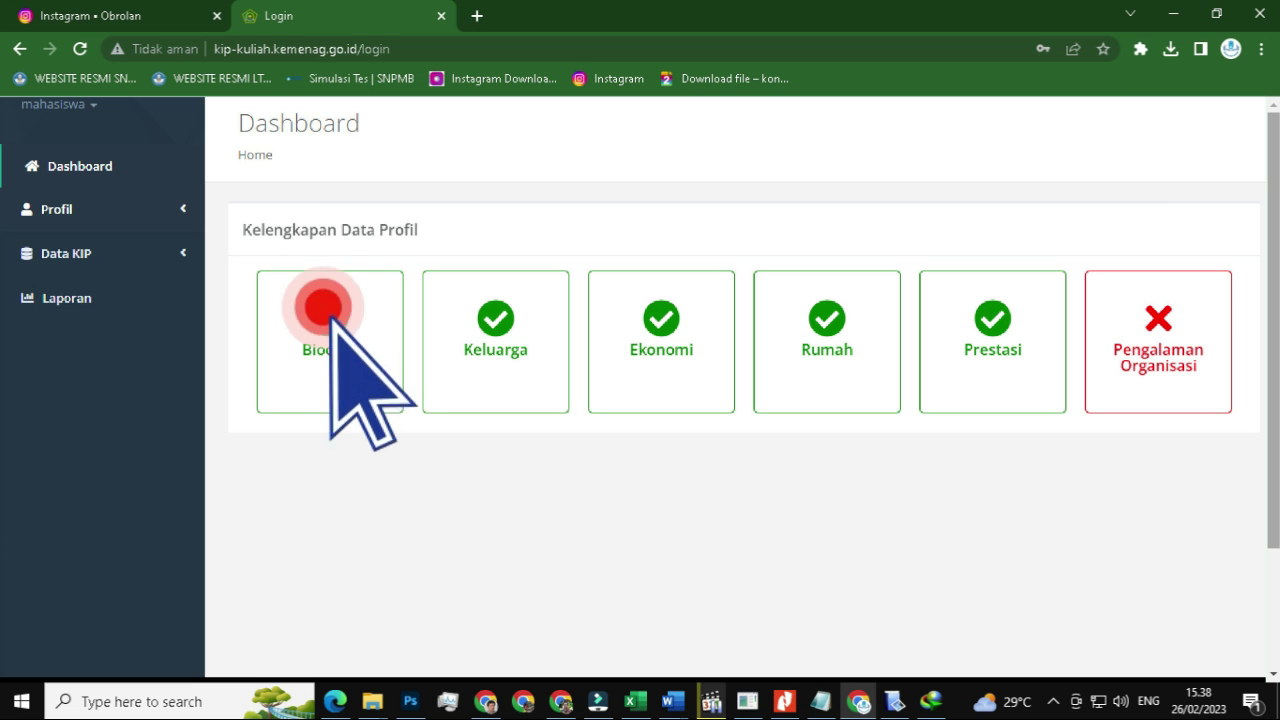
{"action": "left_click", "coordinate": [498, 306]}
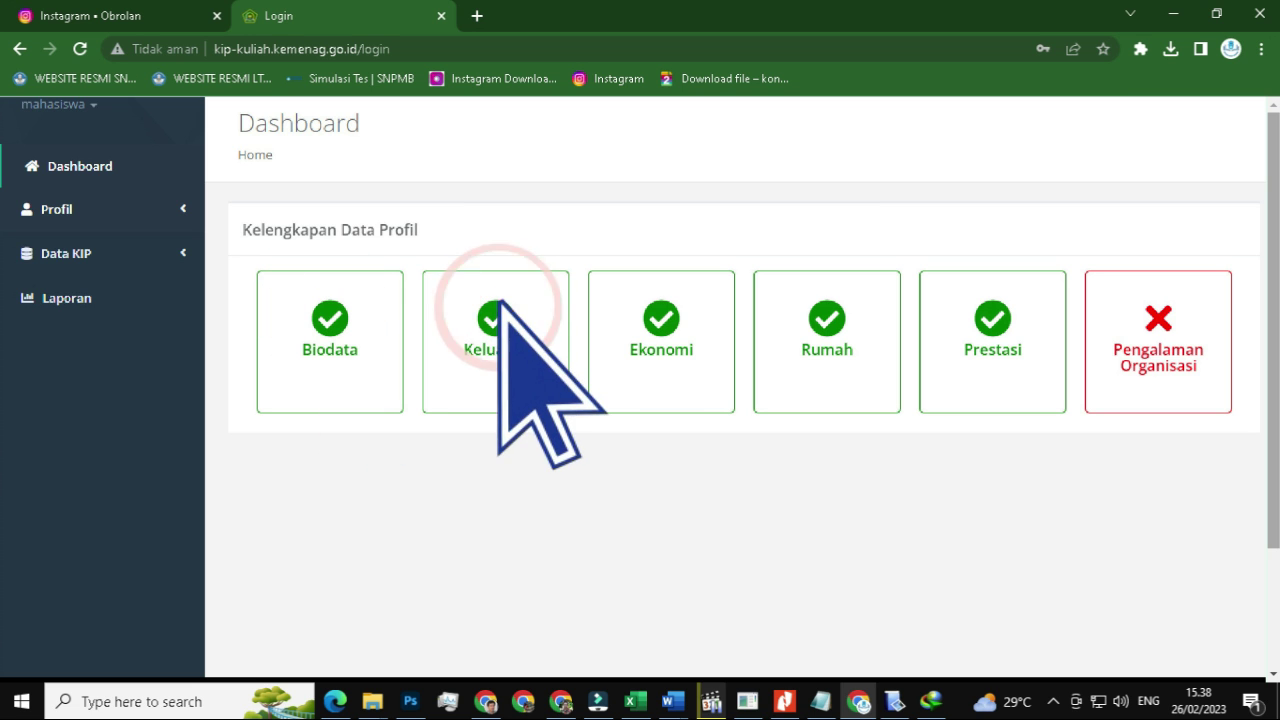
{"action": "left_click", "coordinate": [662, 310]}
{"action": "left_click", "coordinate": [828, 308]}
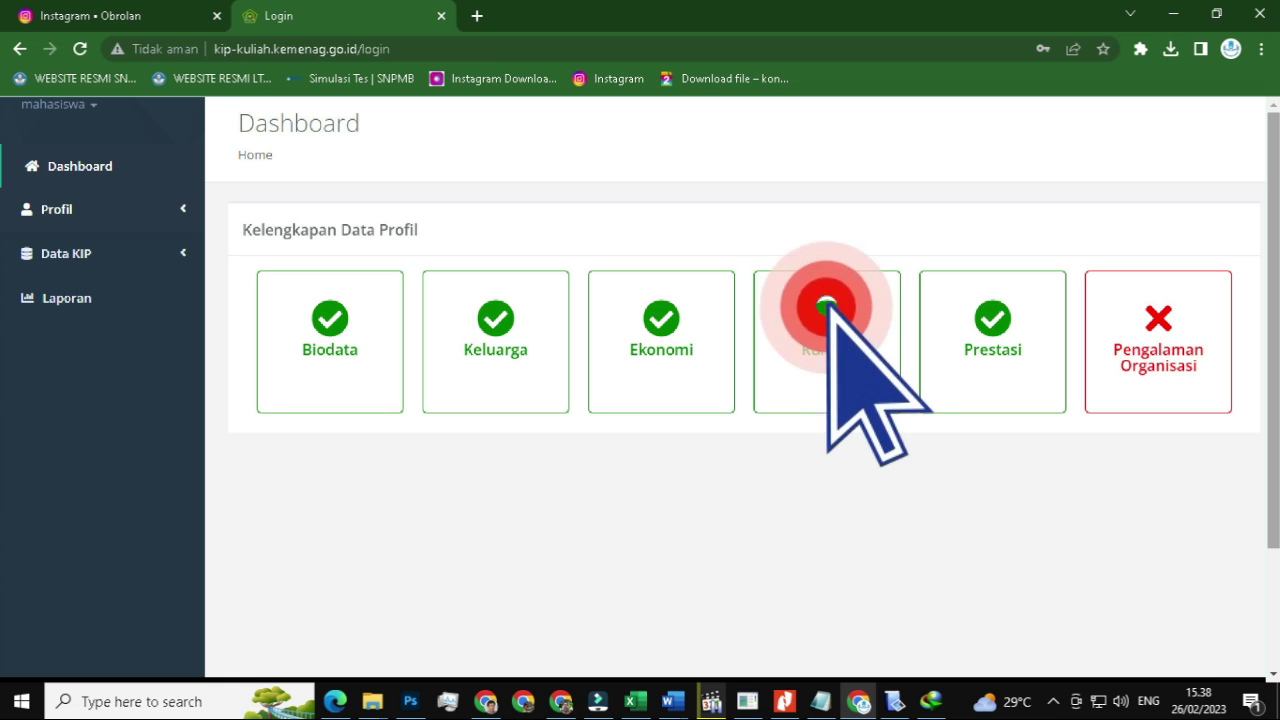
{"action": "left_click", "coordinate": [986, 302]}
{"action": "left_click", "coordinate": [1148, 306]}
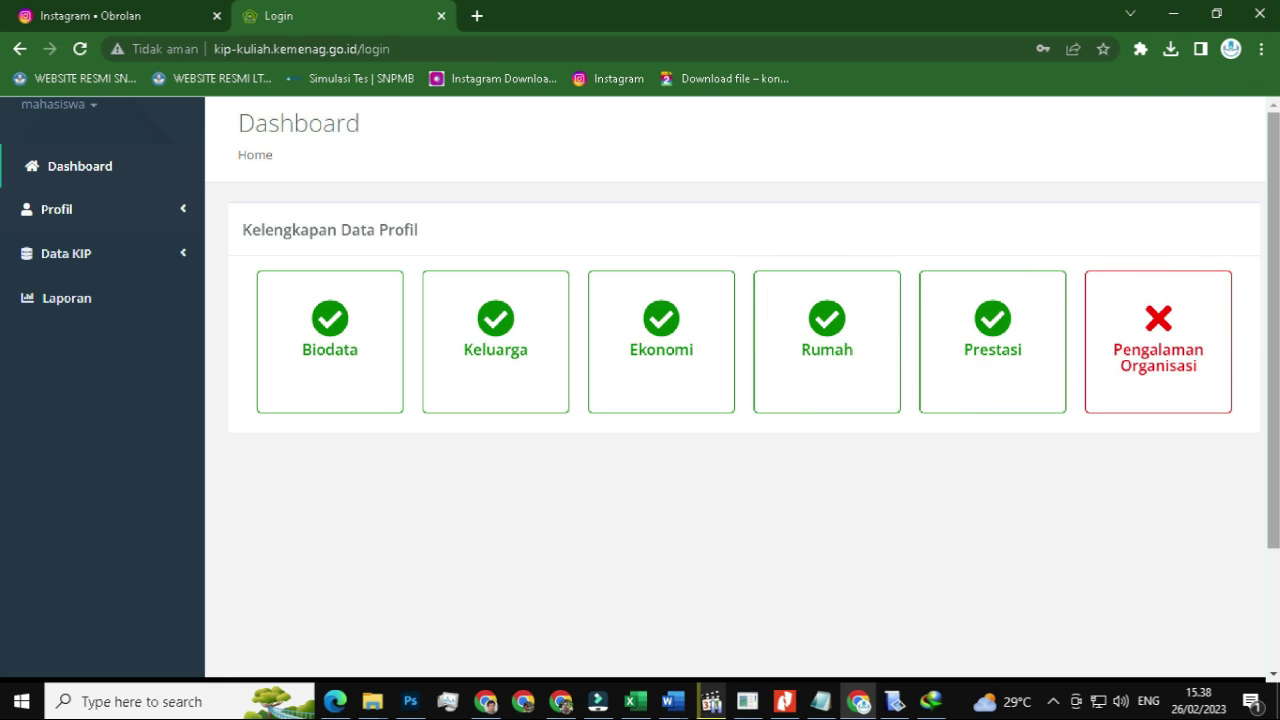
{"action": "left_click", "coordinate": [322, 305]}
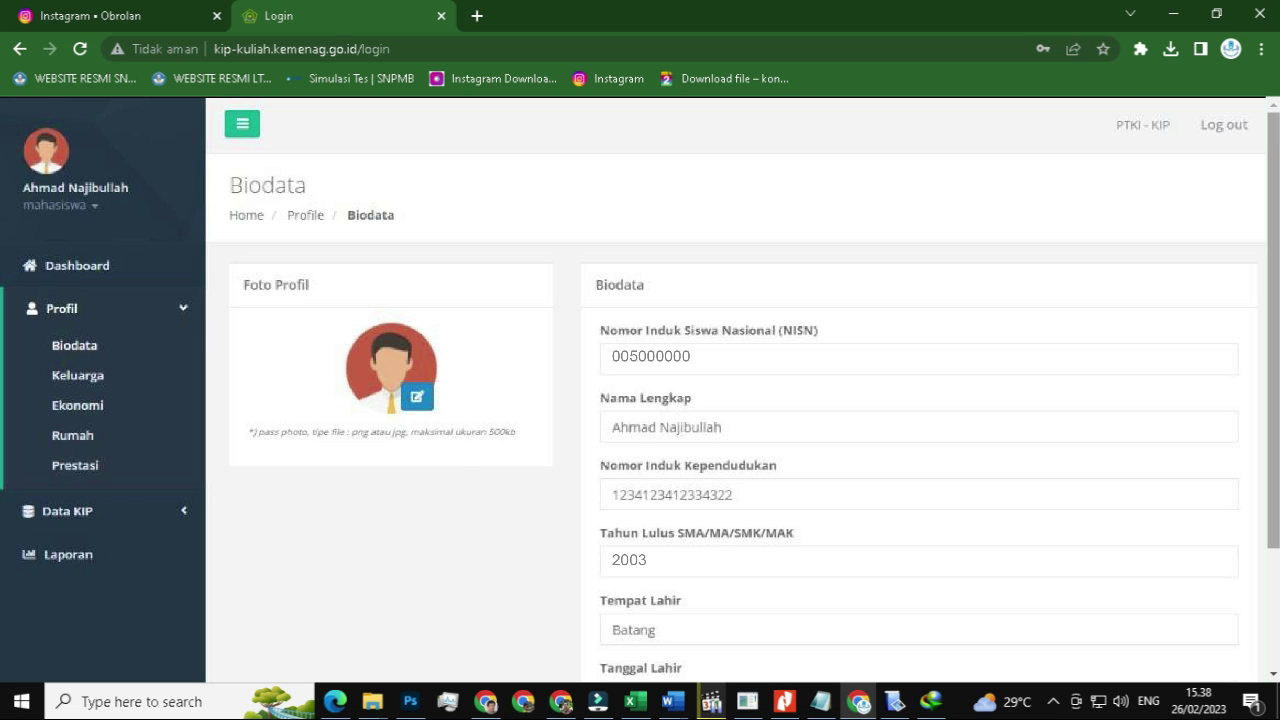
- Step through the upper and middle Biodata form fields
{"action": "left_click", "coordinate": [405, 392]}
{"action": "left_click", "coordinate": [624, 280]}
{"action": "left_click", "coordinate": [597, 359]}
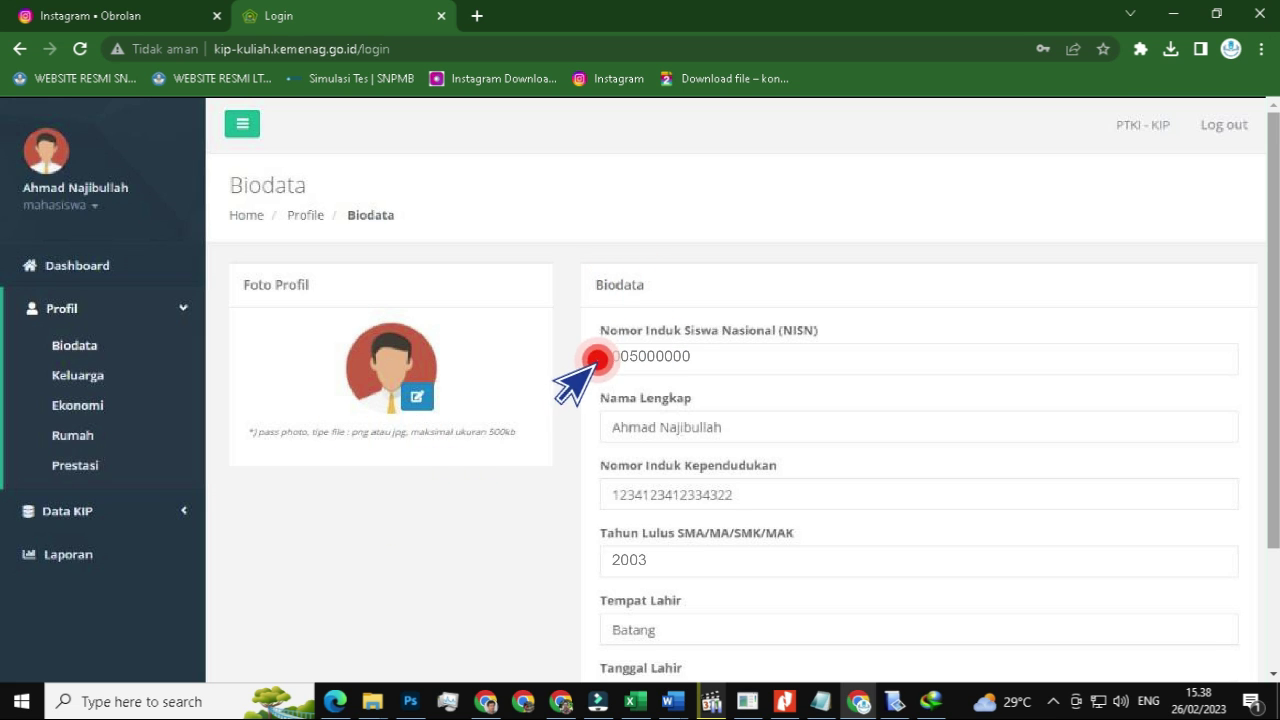
{"action": "left_click", "coordinate": [595, 425]}
{"action": "left_click", "coordinate": [597, 490]}
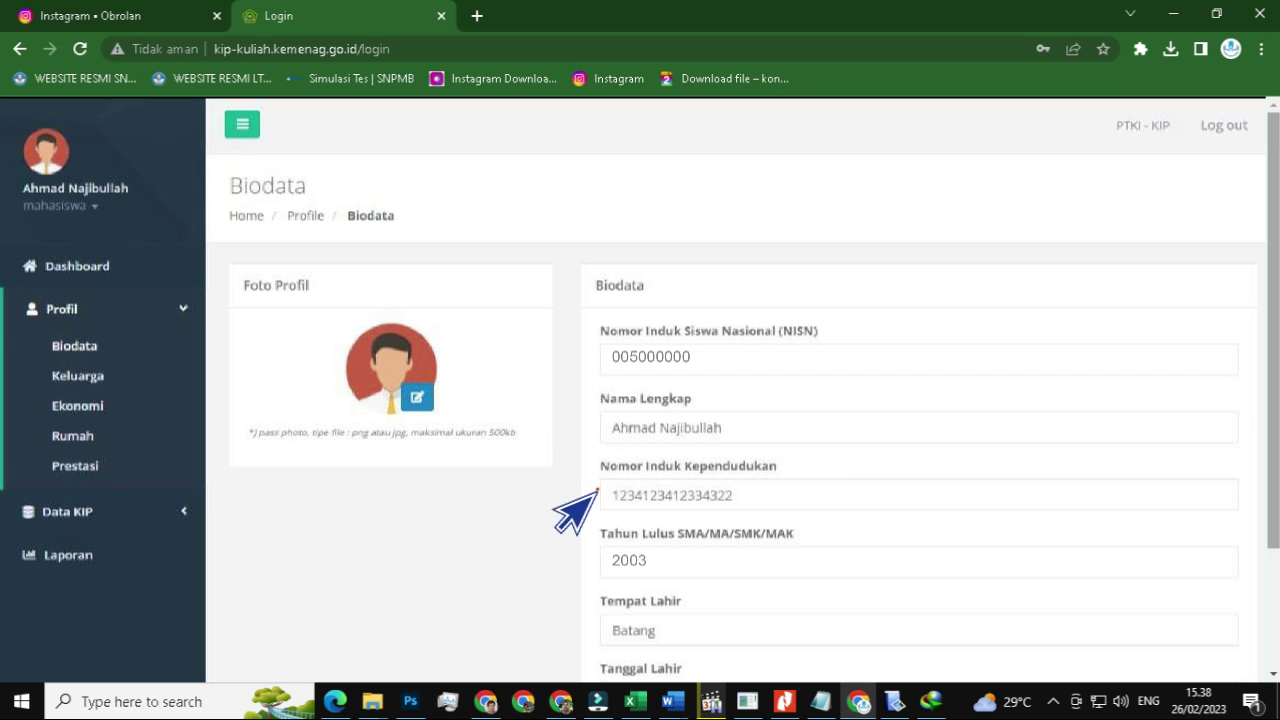
{"action": "left_click", "coordinate": [590, 558]}
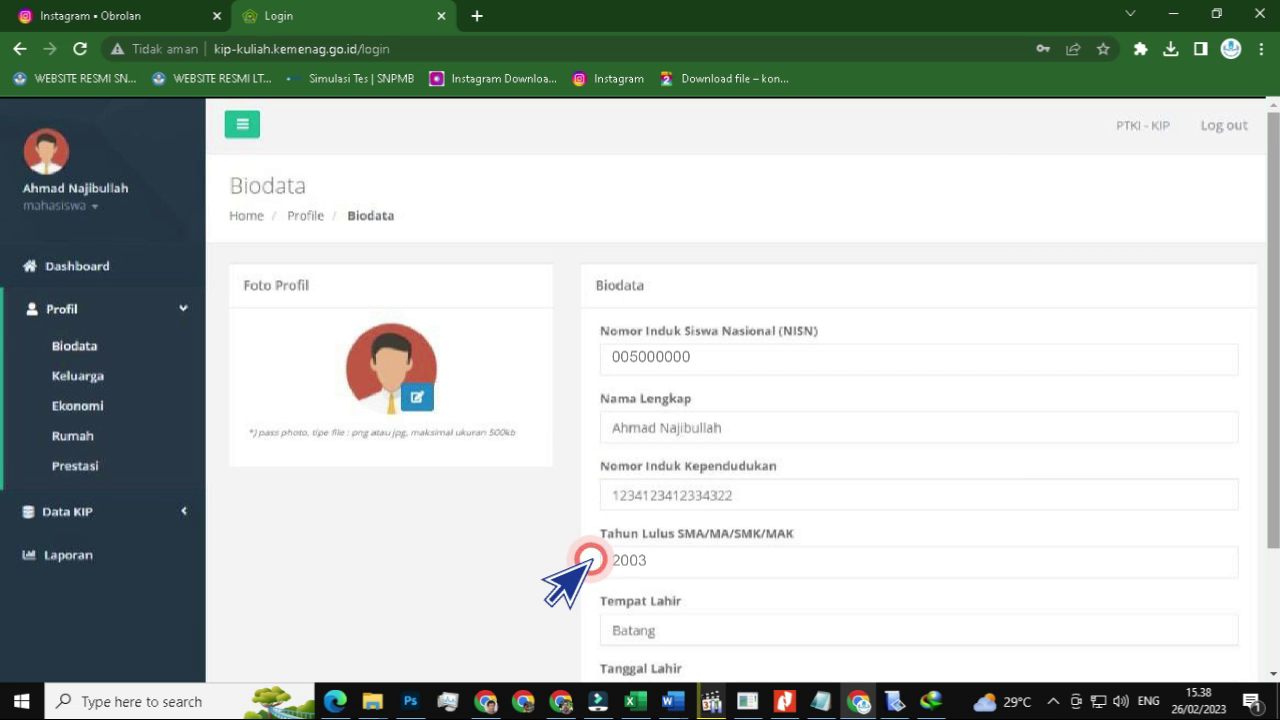
{"action": "scroll", "coordinate": [736, 387], "scroll_direction": "down", "scroll_amount": 5}
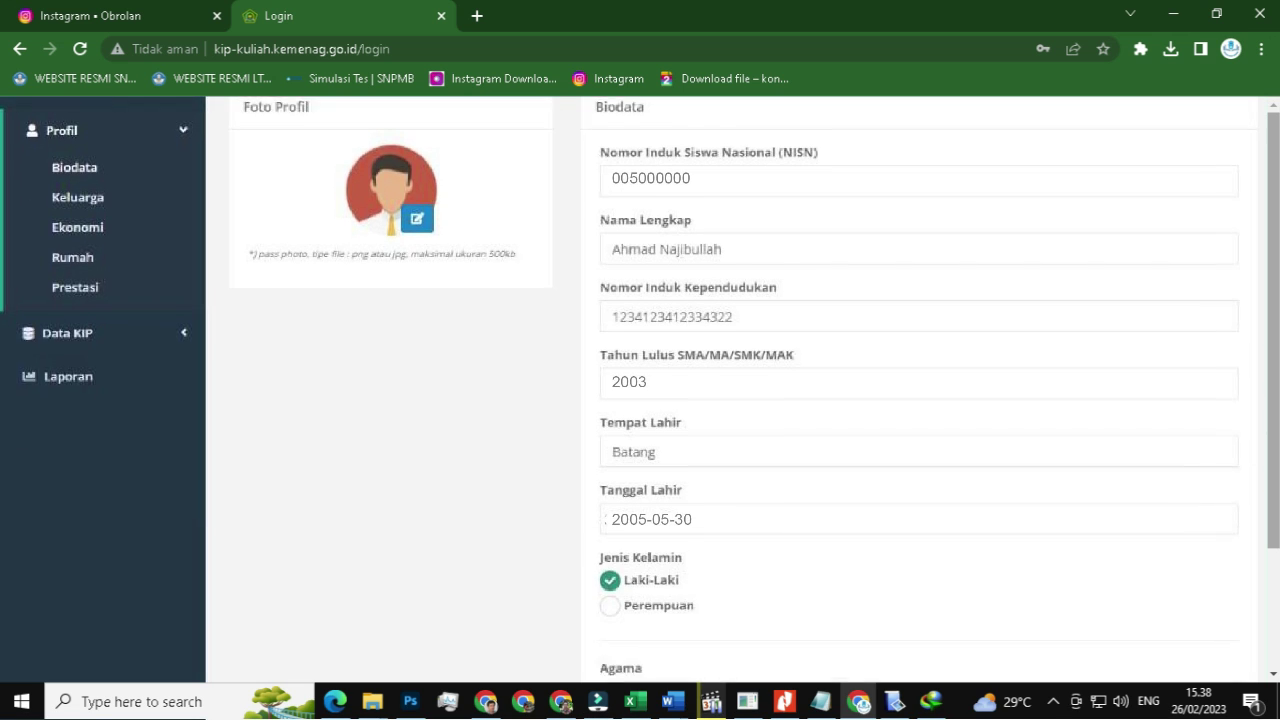
{"action": "left_click", "coordinate": [595, 160]}
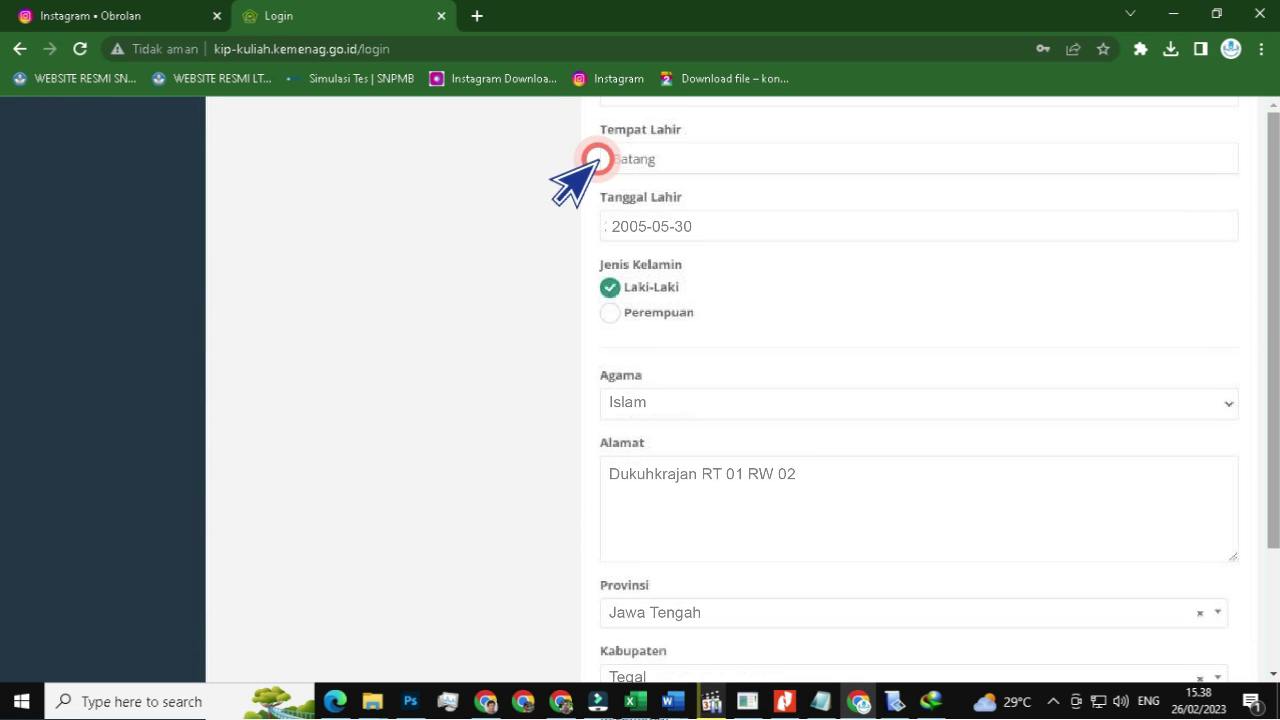
{"action": "left_click", "coordinate": [598, 222]}
{"action": "left_click", "coordinate": [600, 302]}
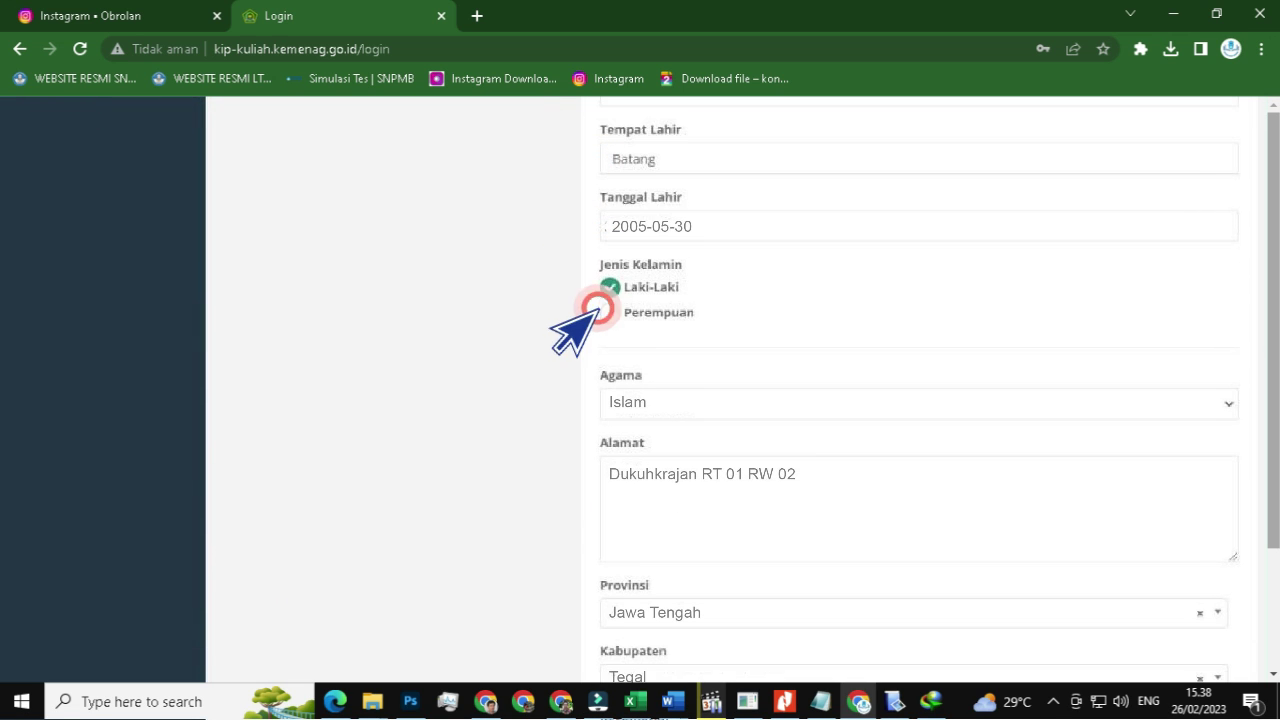
{"action": "left_click", "coordinate": [600, 396]}
{"action": "left_click", "coordinate": [602, 492]}
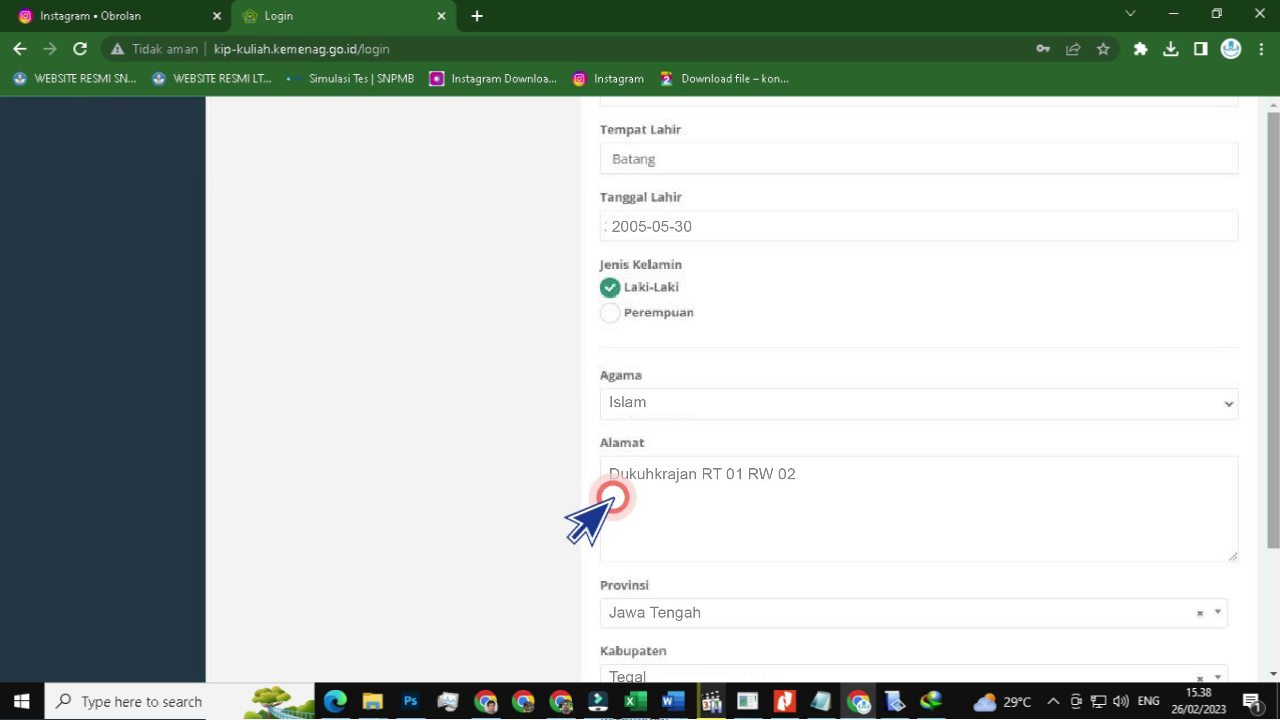
- Check the remaining Biodata fields, save the form, and go to Keluarga
{"action": "scroll", "coordinate": [590, 515], "scroll_direction": "down", "scroll_amount": 5}
{"action": "left_click", "coordinate": [595, 149]}
{"action": "left_click", "coordinate": [597, 217]}
{"action": "left_click", "coordinate": [597, 290]}
{"action": "left_click", "coordinate": [597, 357]}
{"action": "left_click", "coordinate": [597, 425]}
{"action": "left_click", "coordinate": [597, 480]}
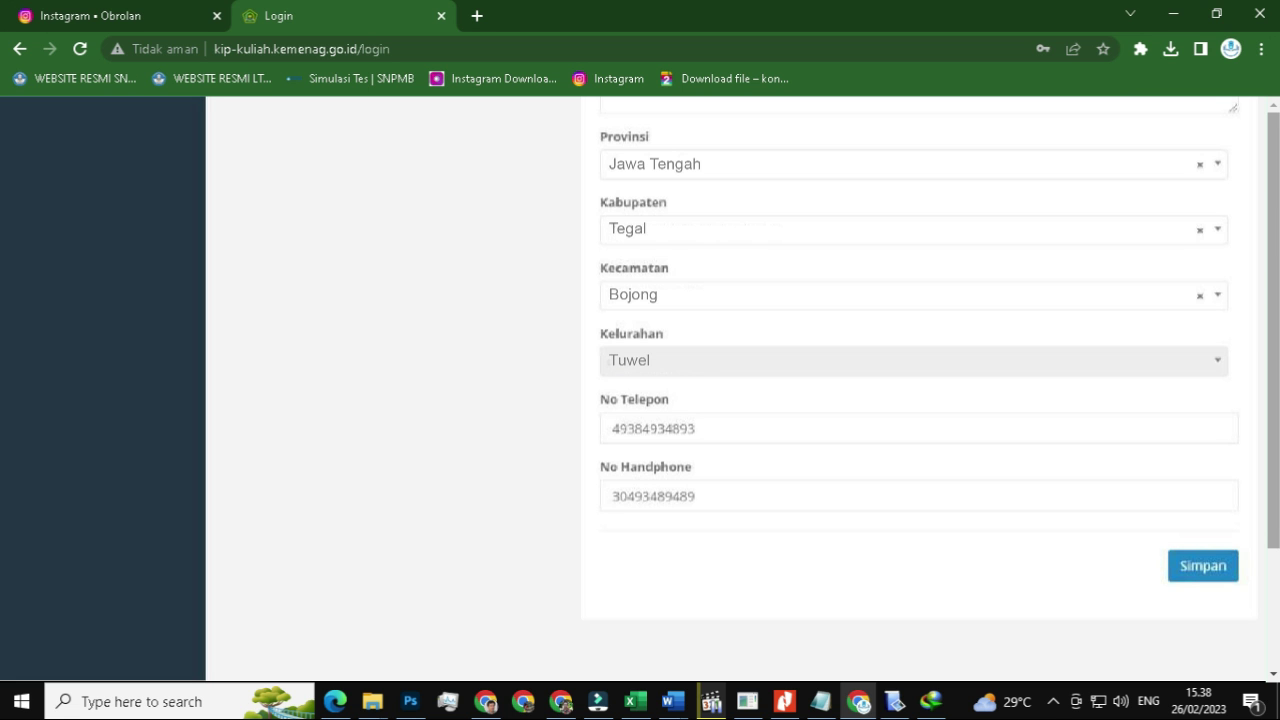
{"action": "left_click", "coordinate": [1195, 564]}
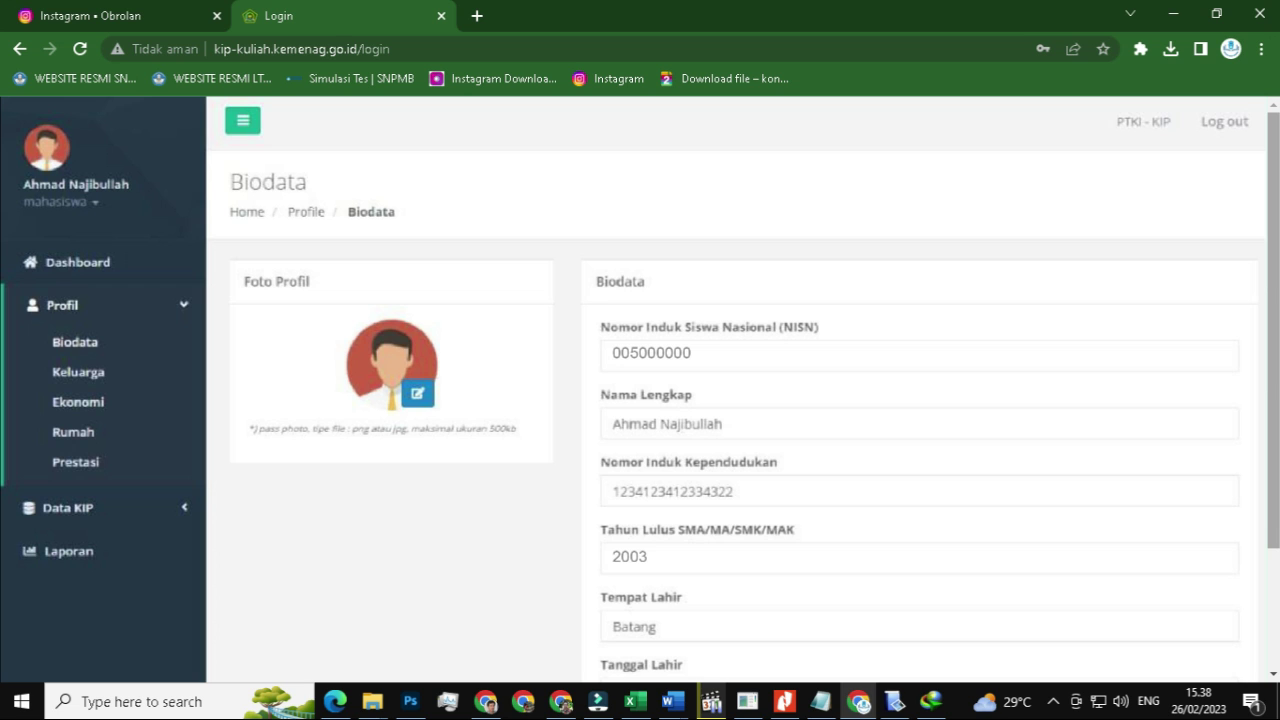
{"action": "left_click", "coordinate": [130, 377]}
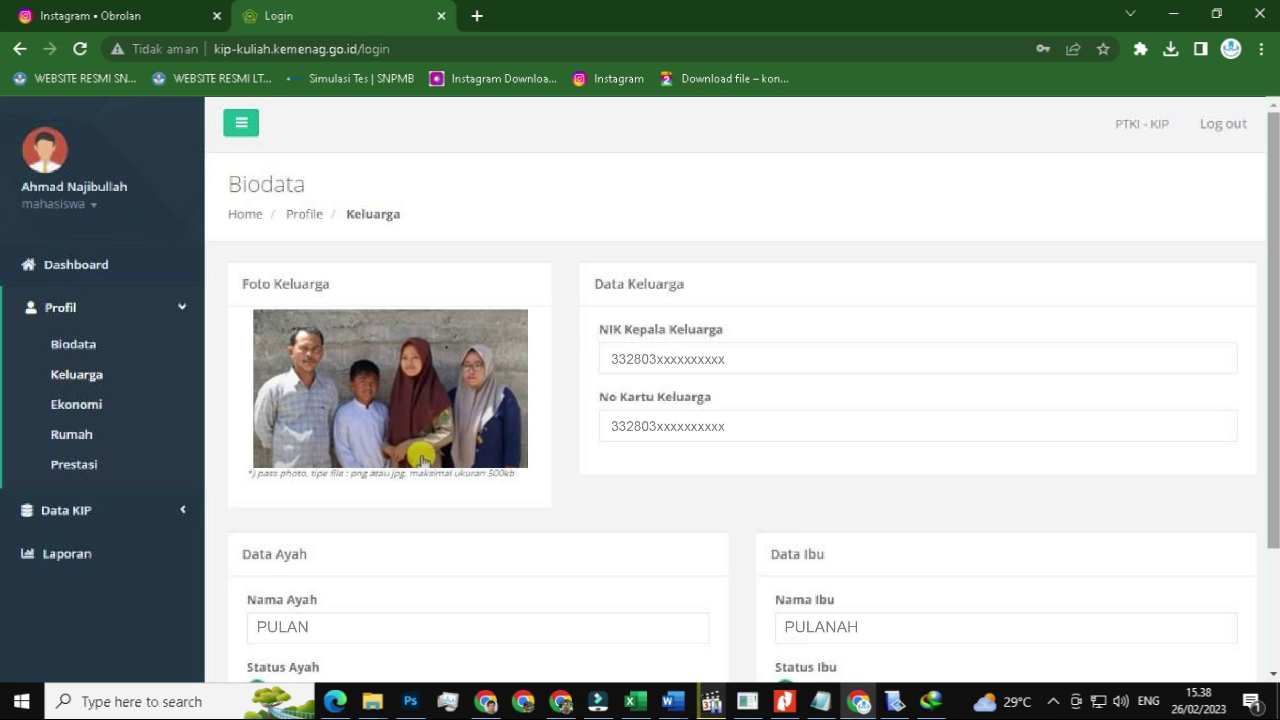
- Review the father and mother details, save the Keluarga form, and go to Ekonomi
{"action": "scroll", "coordinate": [422, 461], "scroll_direction": "down", "scroll_amount": 4}
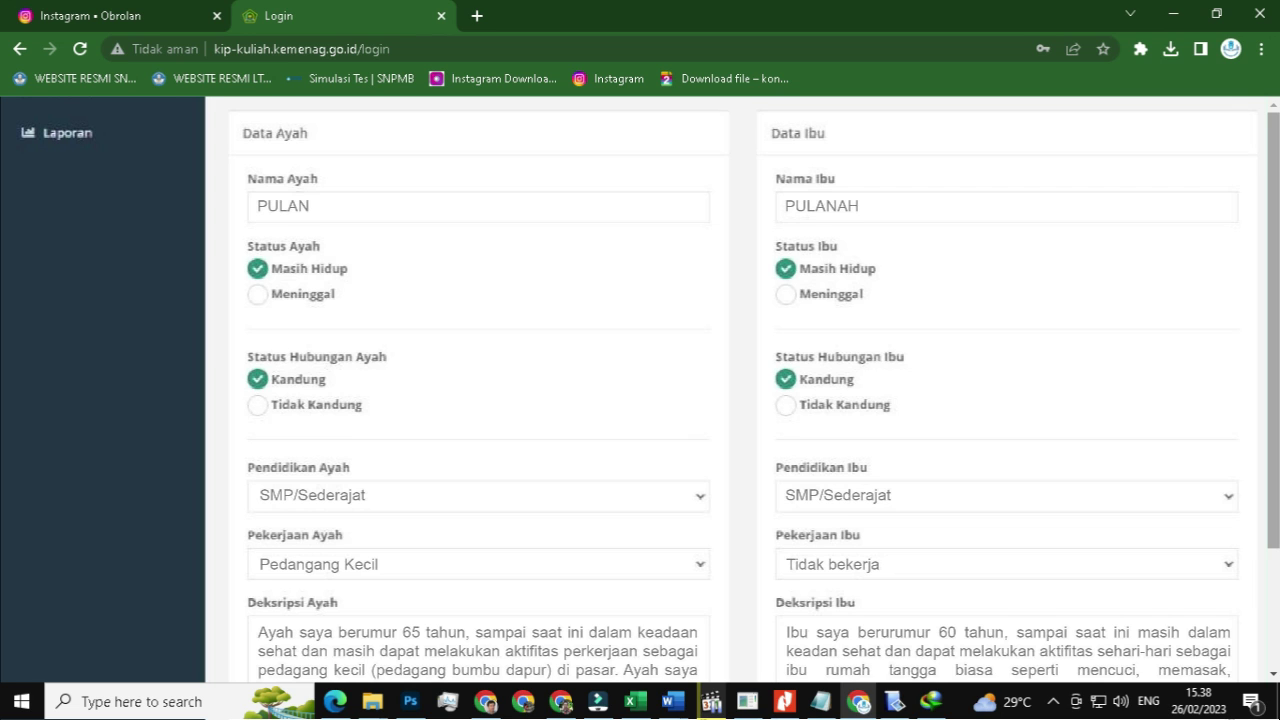
{"action": "scroll", "coordinate": [742, 389], "scroll_direction": "down", "scroll_amount": 4}
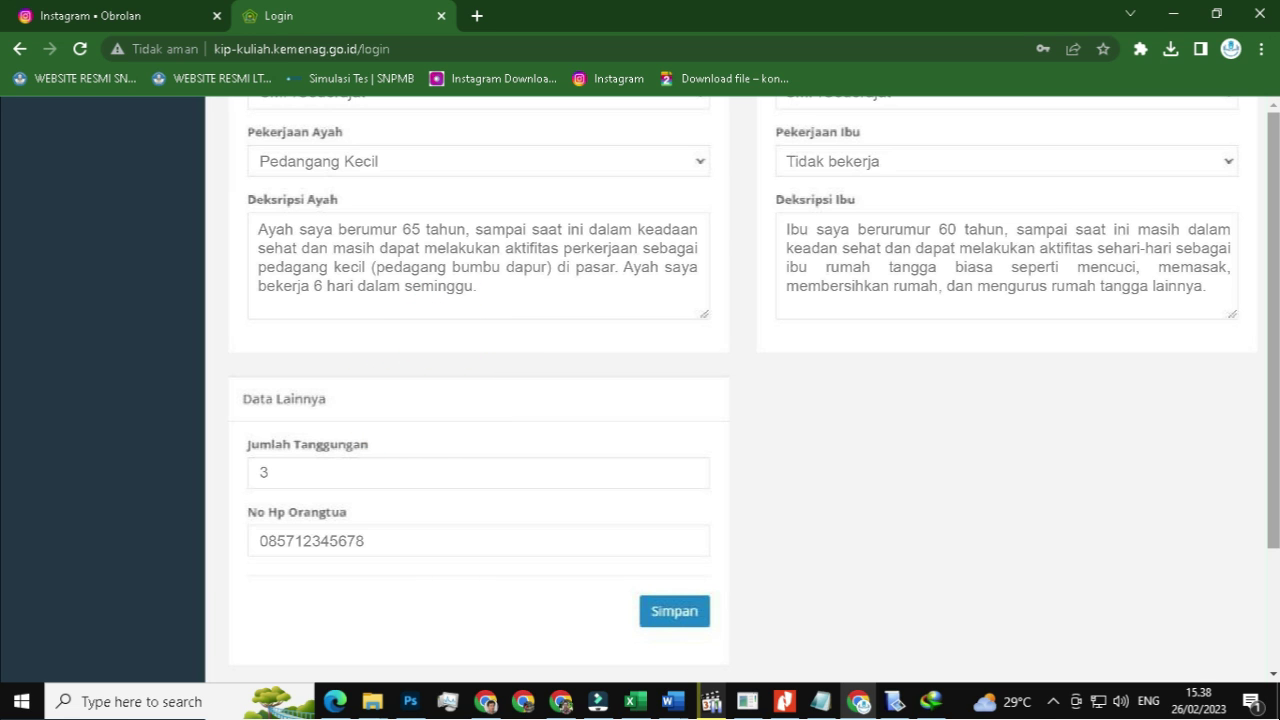
{"action": "left_click", "coordinate": [660, 612]}
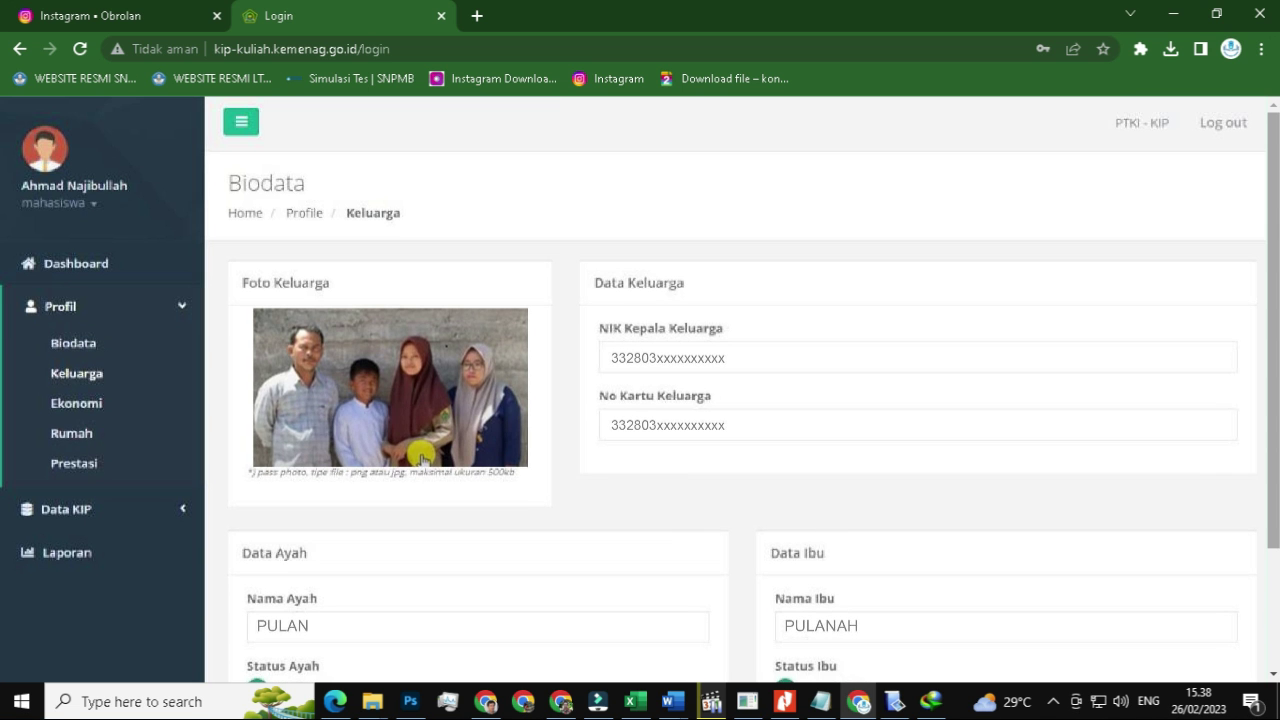
{"action": "left_click", "coordinate": [112, 404]}
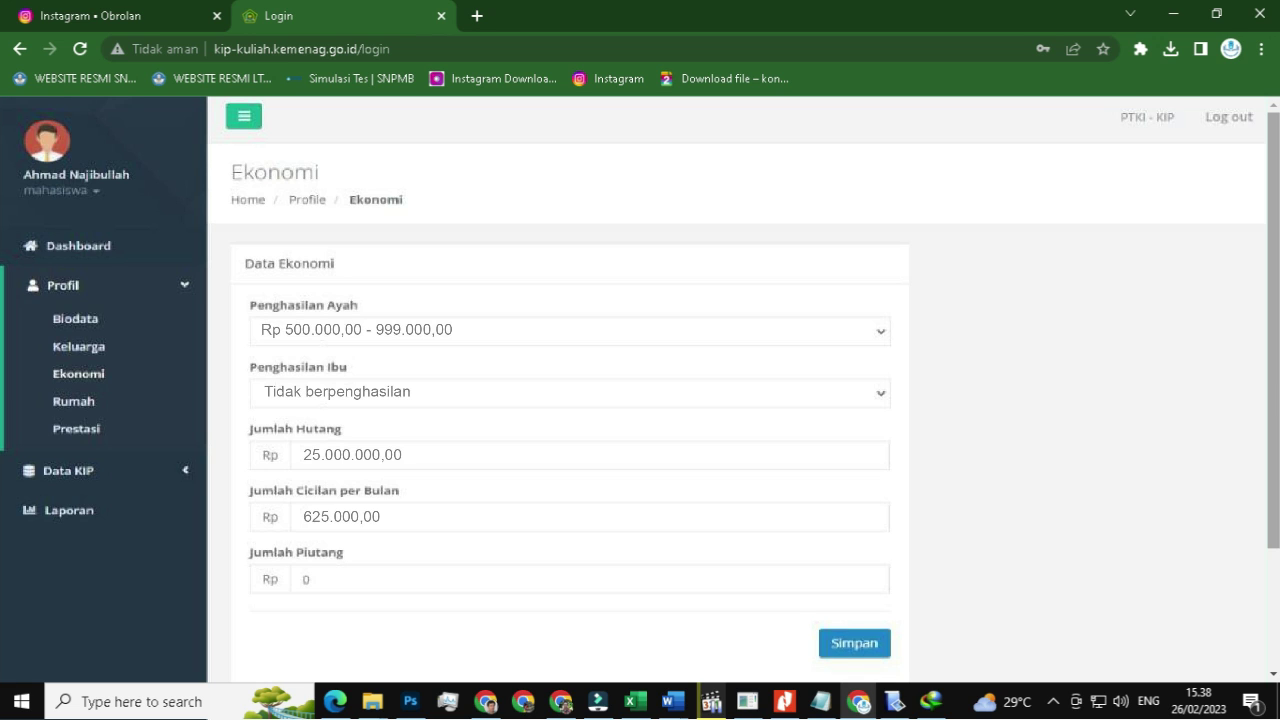
- Move from Ekonomi to the Rumah house section and adjust two of its fields
{"action": "left_click", "coordinate": [811, 588]}
{"action": "left_click", "coordinate": [92, 404]}
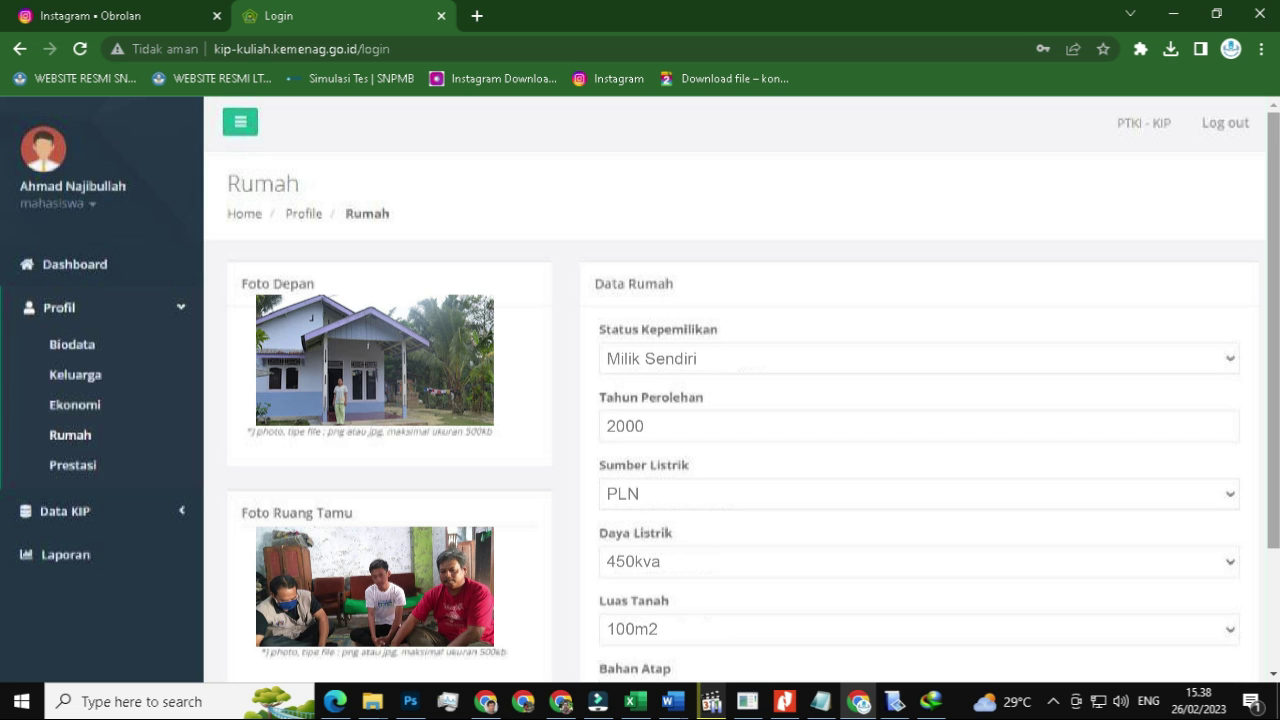
{"action": "left_click", "coordinate": [512, 458]}
{"action": "left_click", "coordinate": [714, 294]}
- Save the Rumah house data and go to the Prestasi section
{"action": "scroll", "coordinate": [735, 390], "scroll_direction": "down", "scroll_amount": 5}
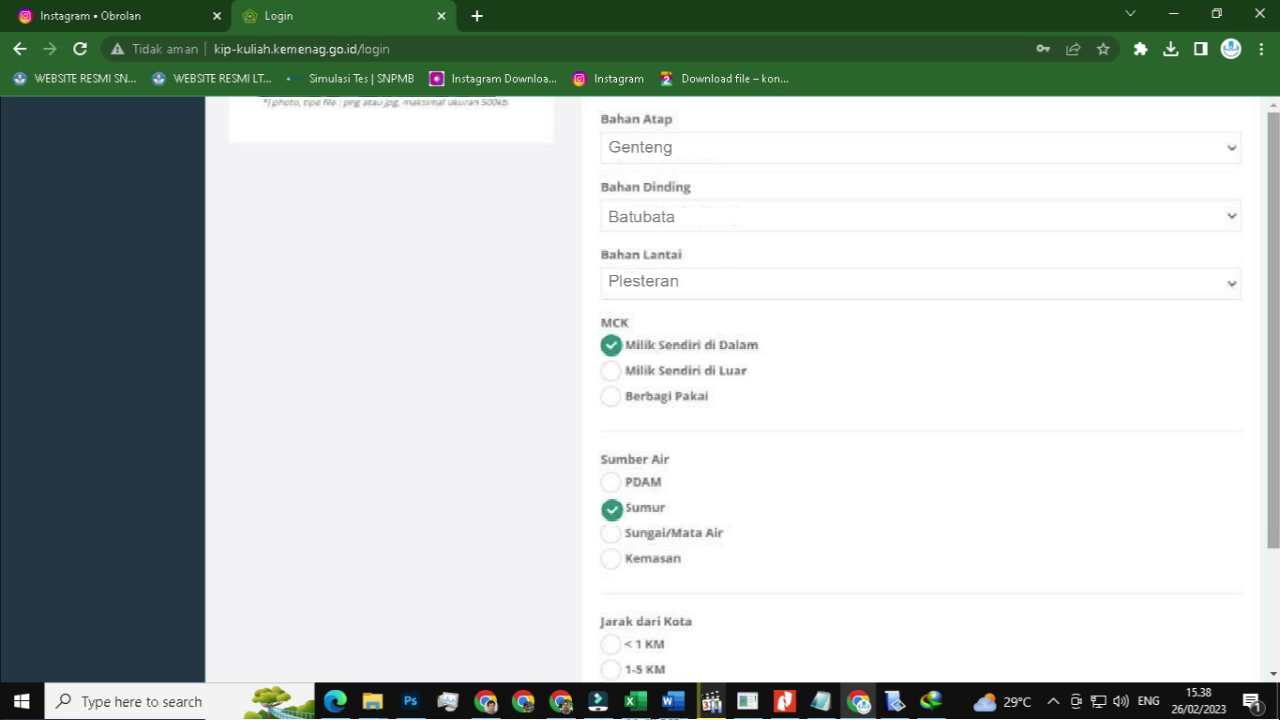
{"action": "scroll", "coordinate": [920, 390], "scroll_direction": "down", "scroll_amount": 3}
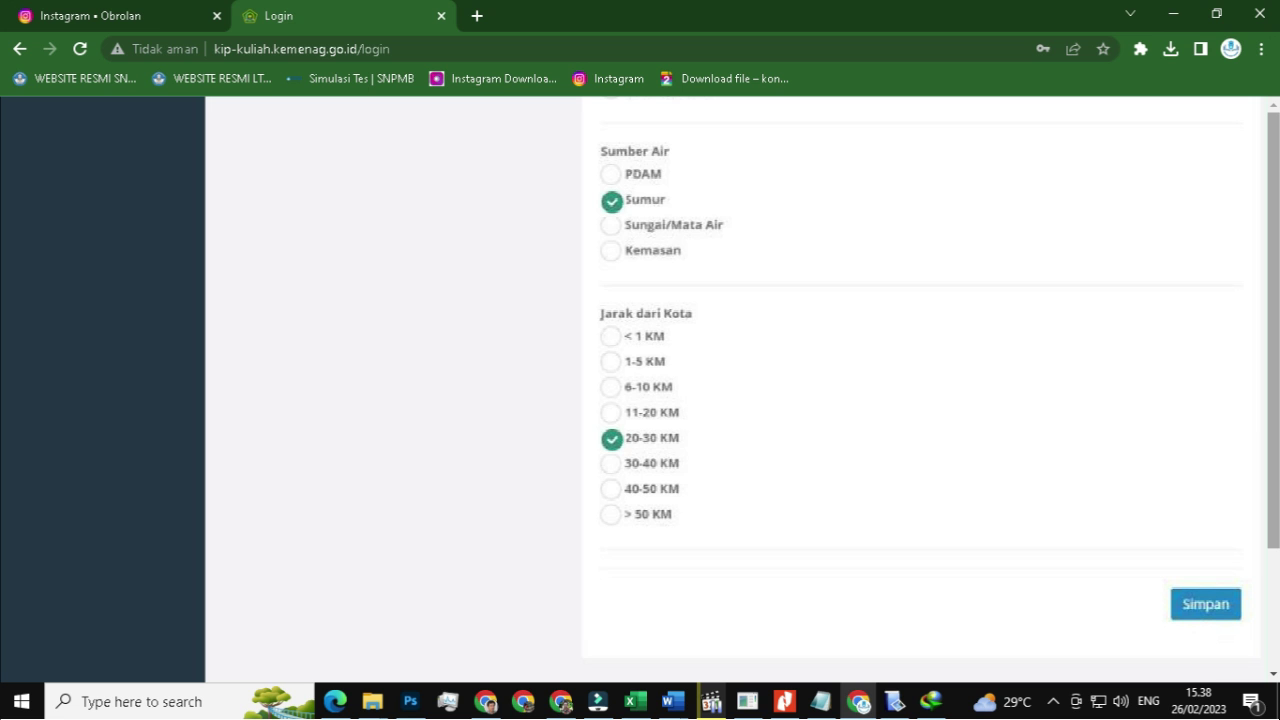
{"action": "left_click", "coordinate": [1183, 598]}
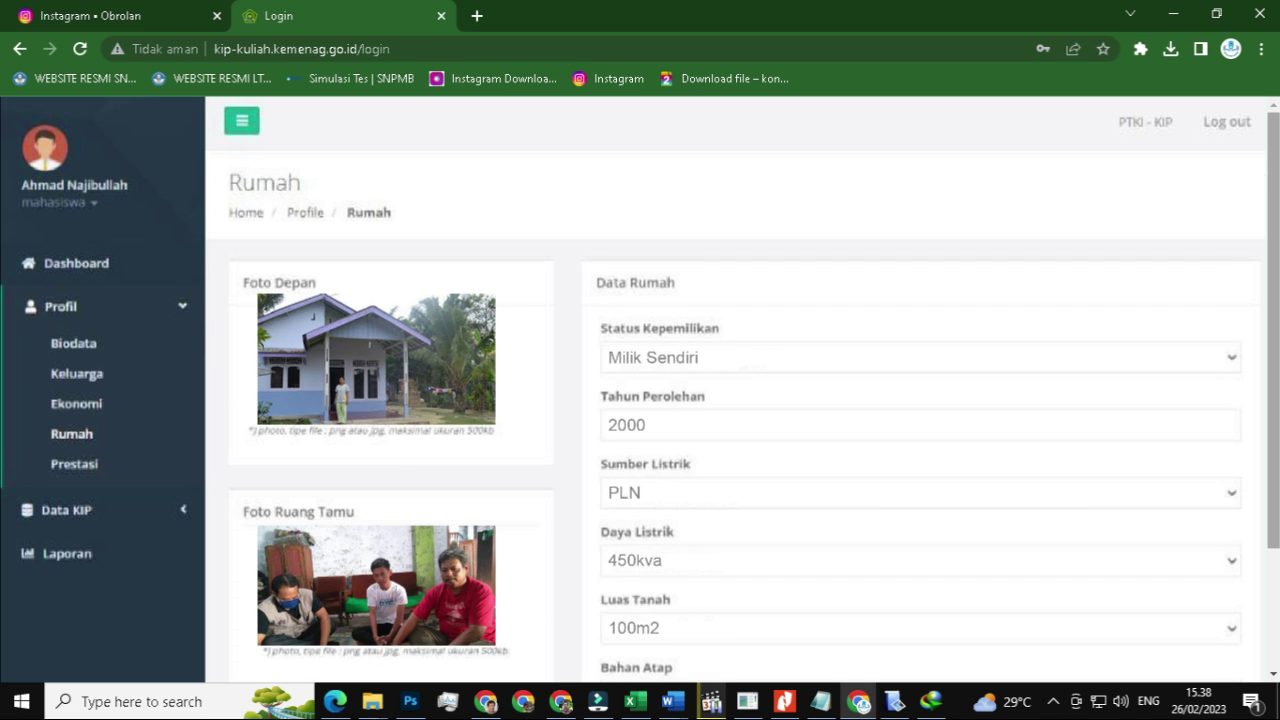
{"action": "left_click", "coordinate": [98, 465]}
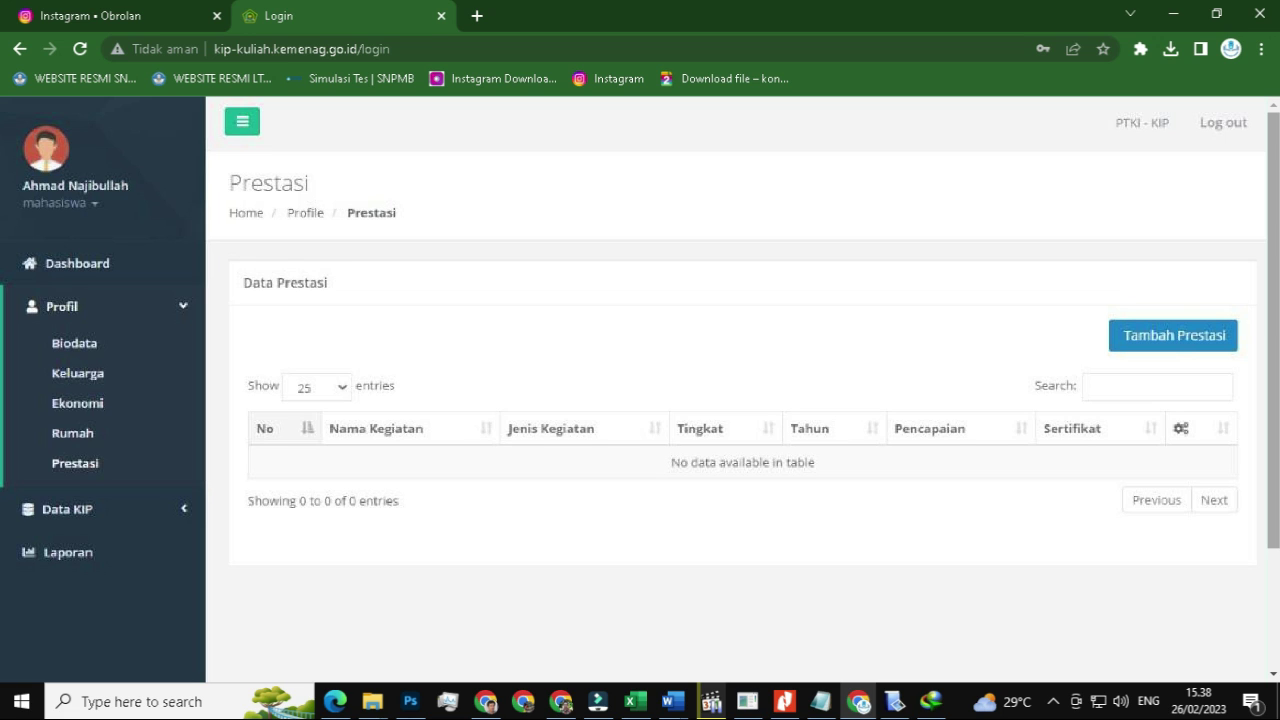
- Submit the national astronomy olympiad achievement and the student council organisation experience
{"action": "left_click", "coordinate": [1149, 334]}
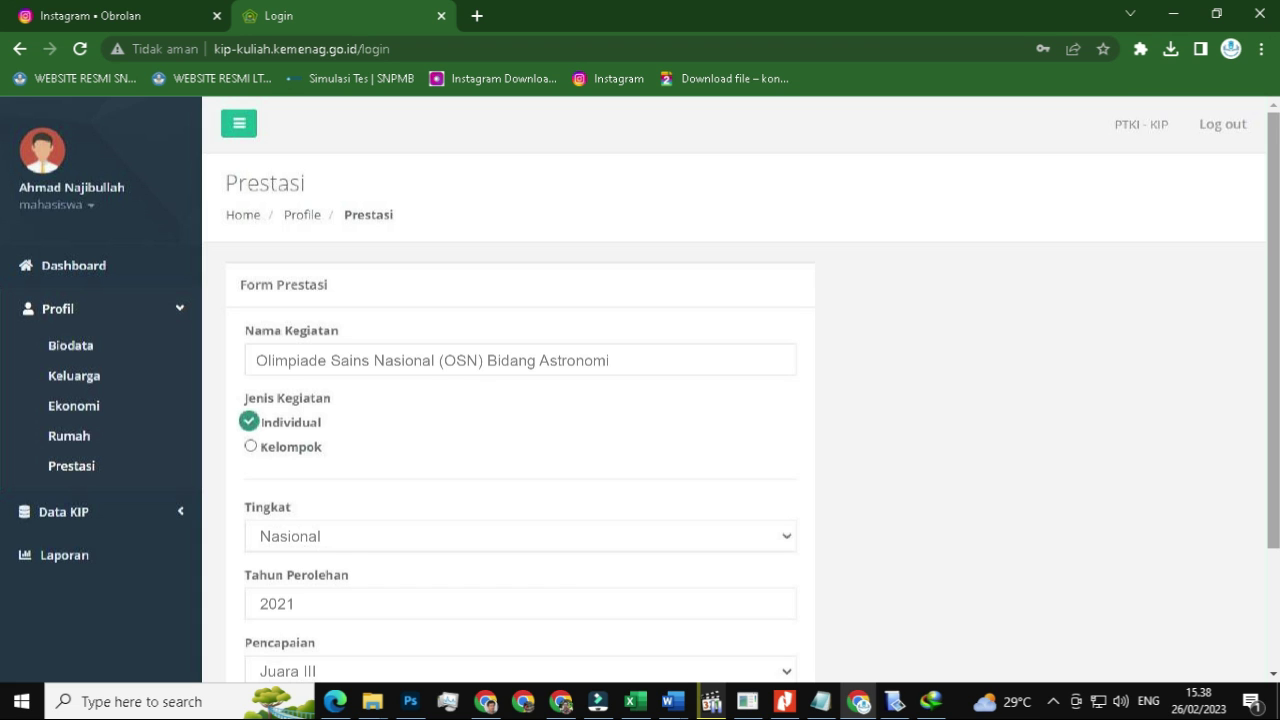
{"action": "scroll", "coordinate": [640, 390], "scroll_direction": "down", "scroll_amount": 3}
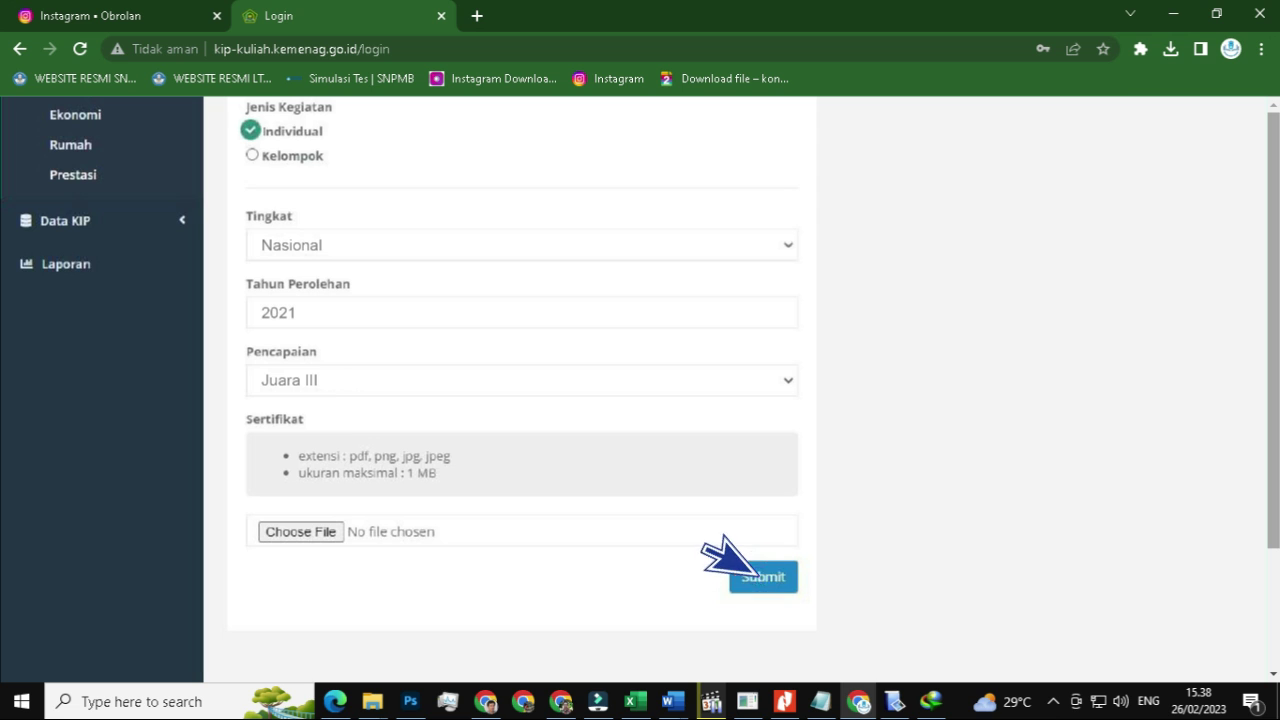
{"action": "left_click", "coordinate": [740, 572]}
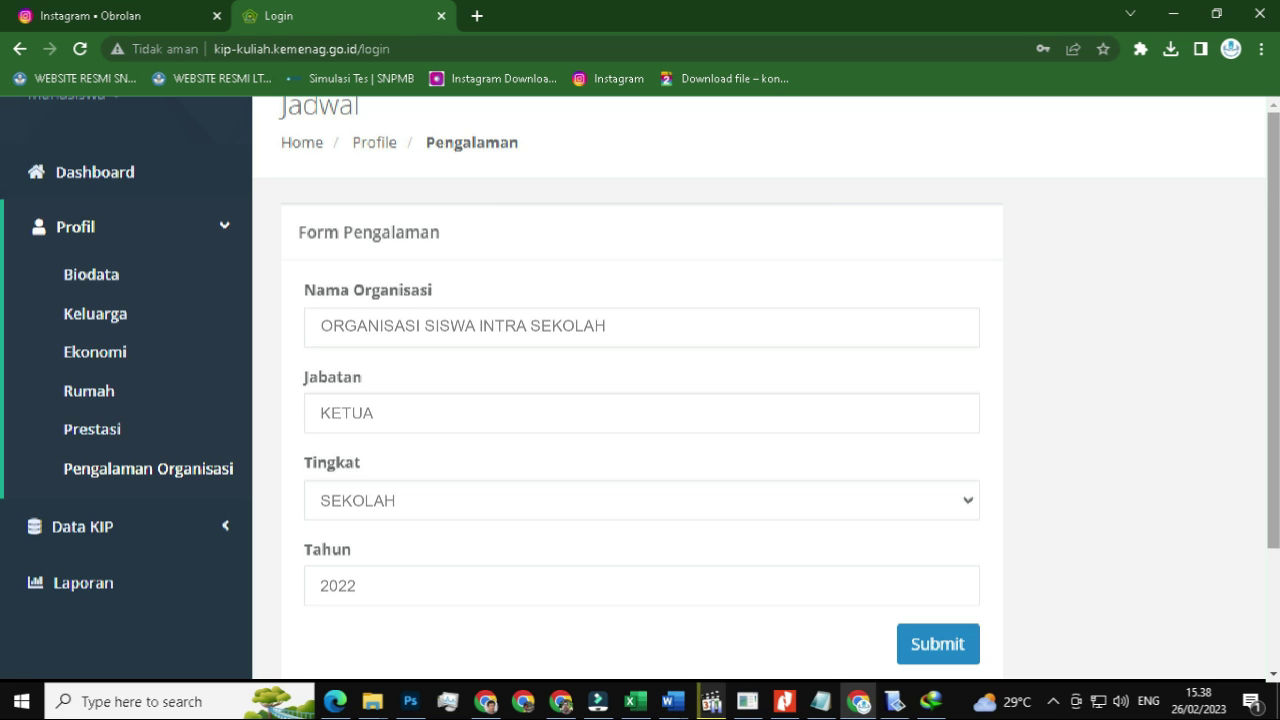
{"action": "left_click", "coordinate": [930, 632]}
{"action": "left_click", "coordinate": [110, 526]}
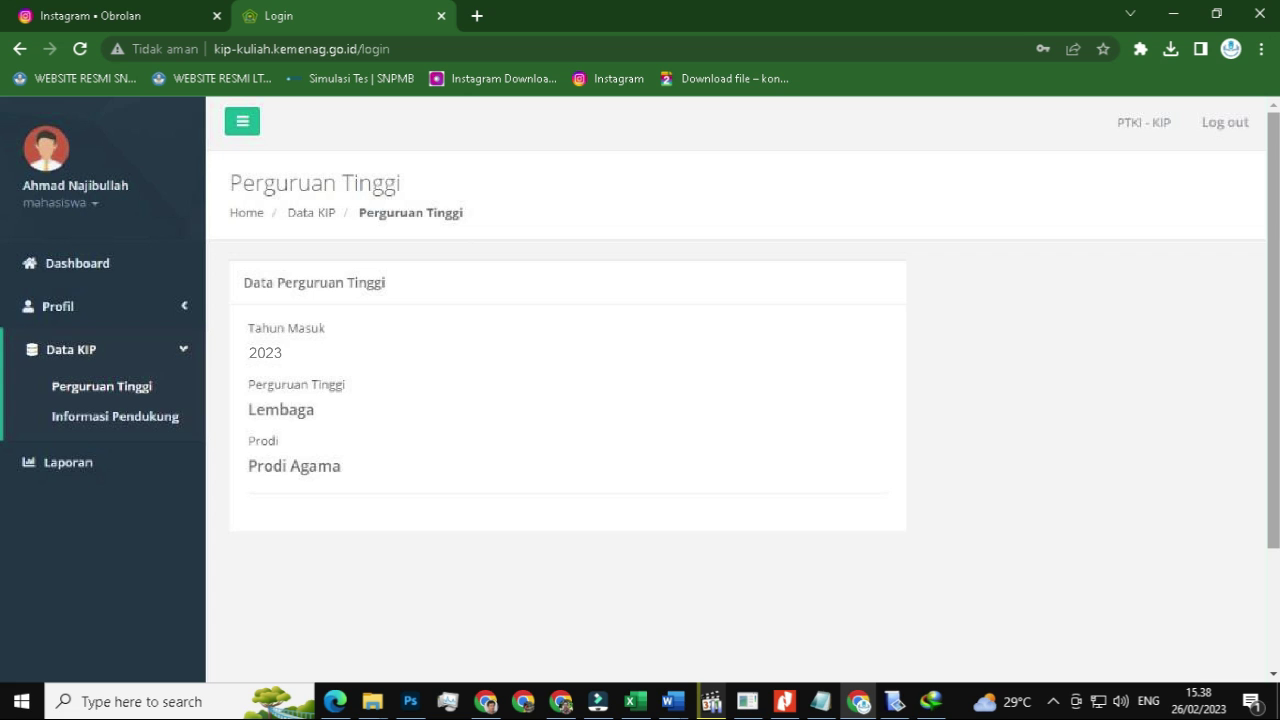
- Save the Informasi Pendukung page under Data KIP, then go to Laporan
{"action": "left_click", "coordinate": [168, 417]}
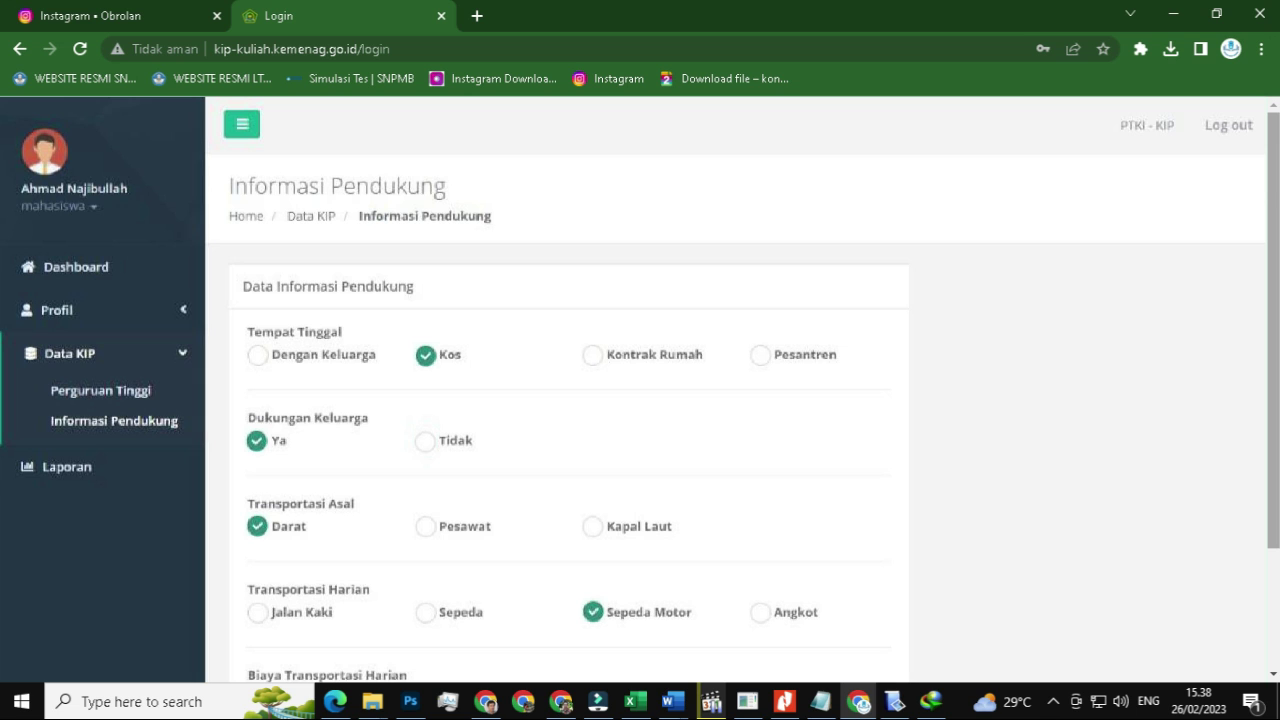
{"action": "scroll", "coordinate": [640, 390], "scroll_direction": "down", "scroll_amount": 3}
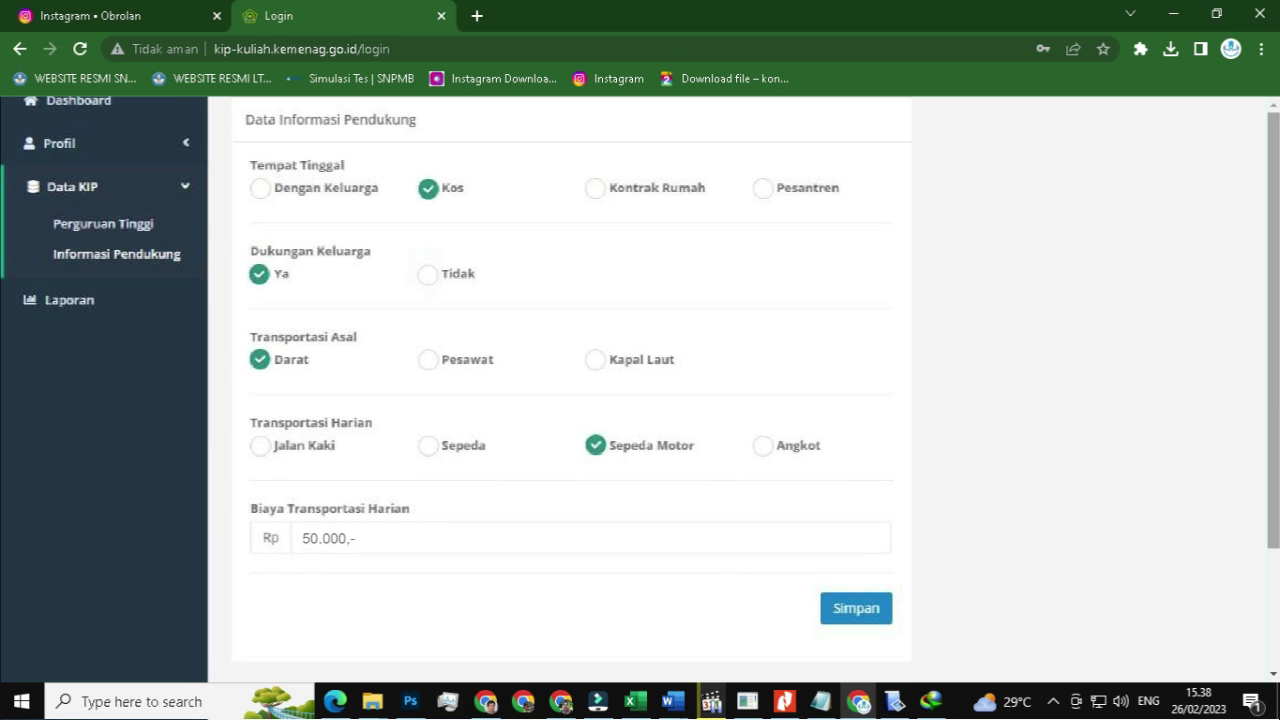
{"action": "left_click", "coordinate": [850, 608]}
{"action": "left_click", "coordinate": [103, 297]}
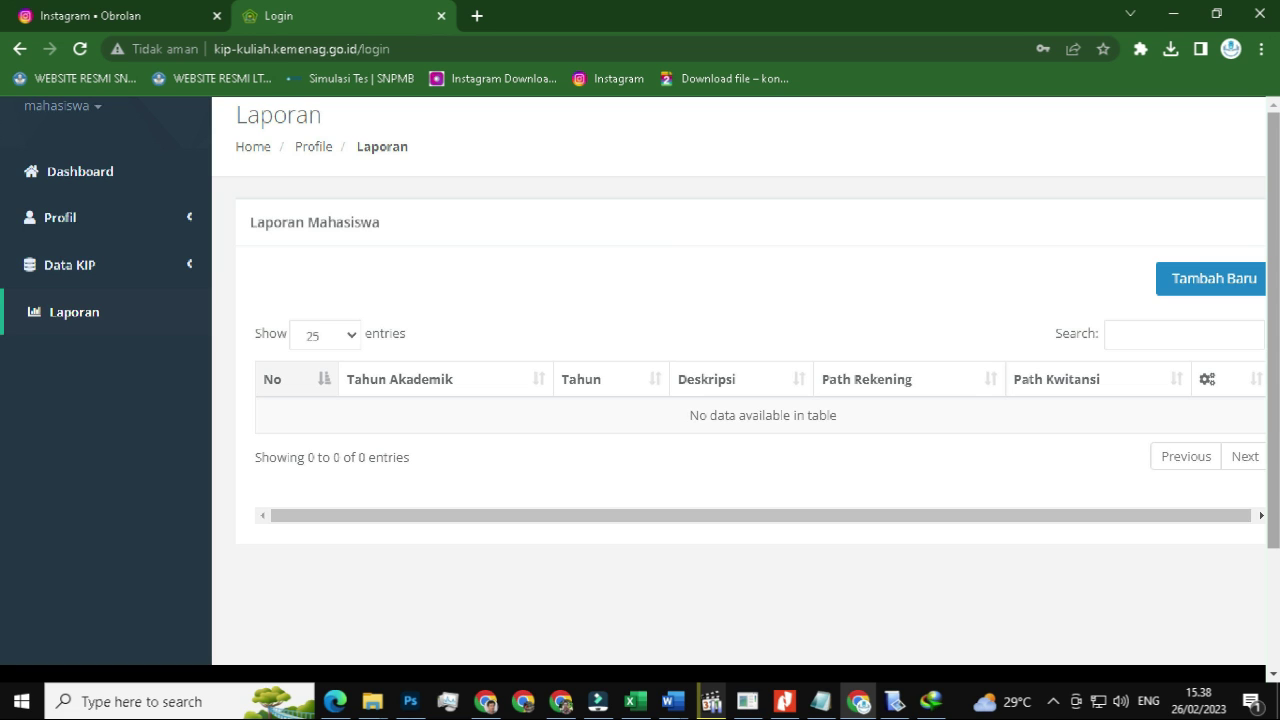
- Start a new Laporan and look through the Form Laporan, preset to Semester Ganjil 2023/2024
{"action": "left_click", "coordinate": [1200, 275]}
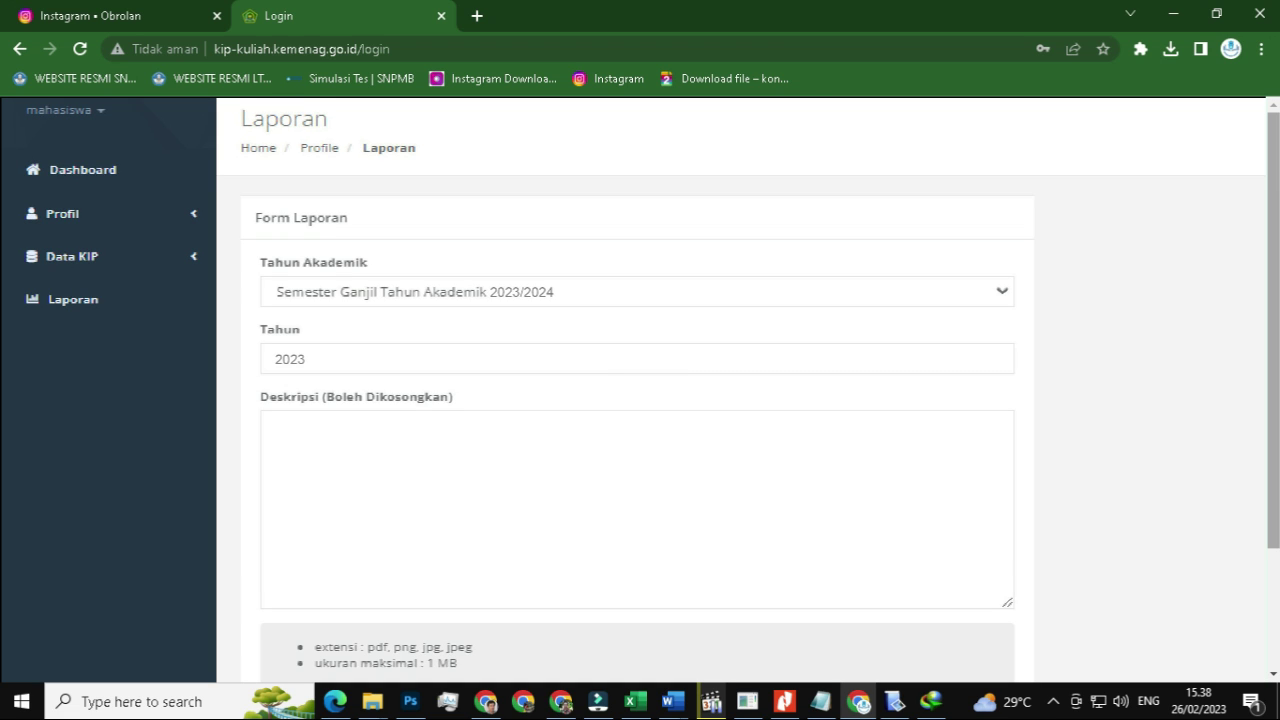
{"action": "scroll", "coordinate": [640, 400], "scroll_direction": "down", "scroll_amount": 3}
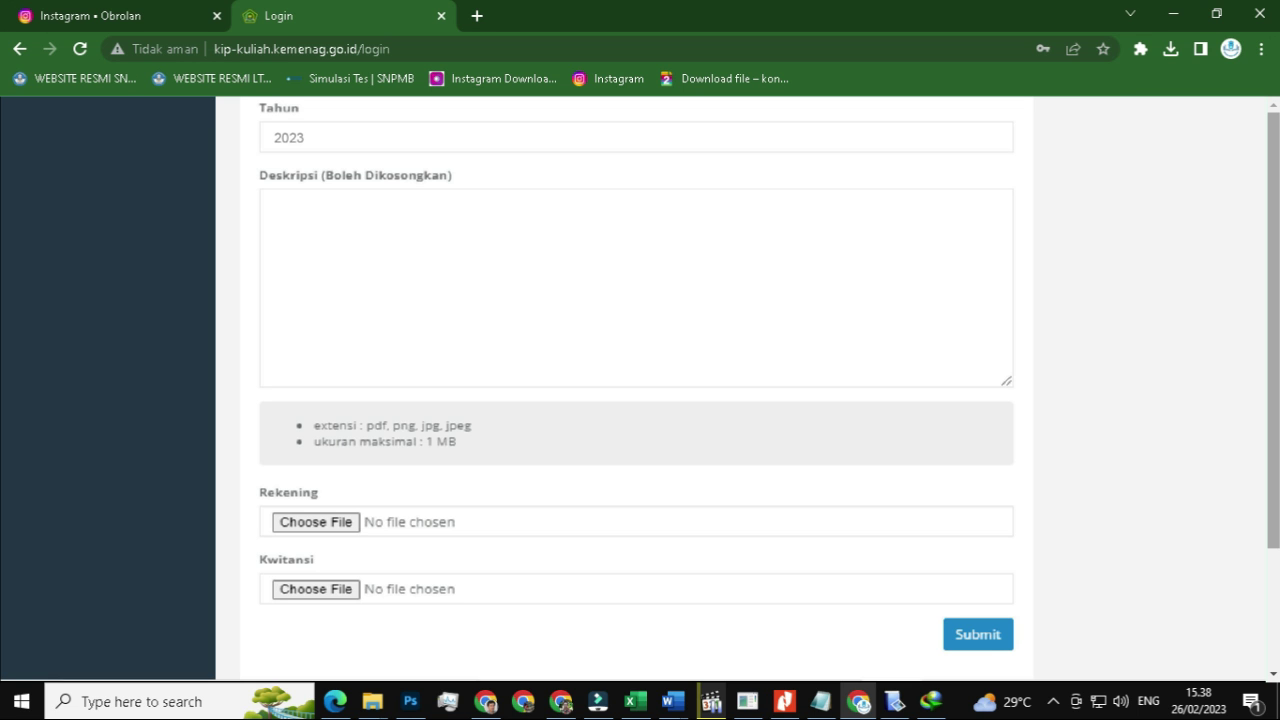
{"action": "scroll", "coordinate": [640, 390], "scroll_direction": "up", "scroll_amount": 3}
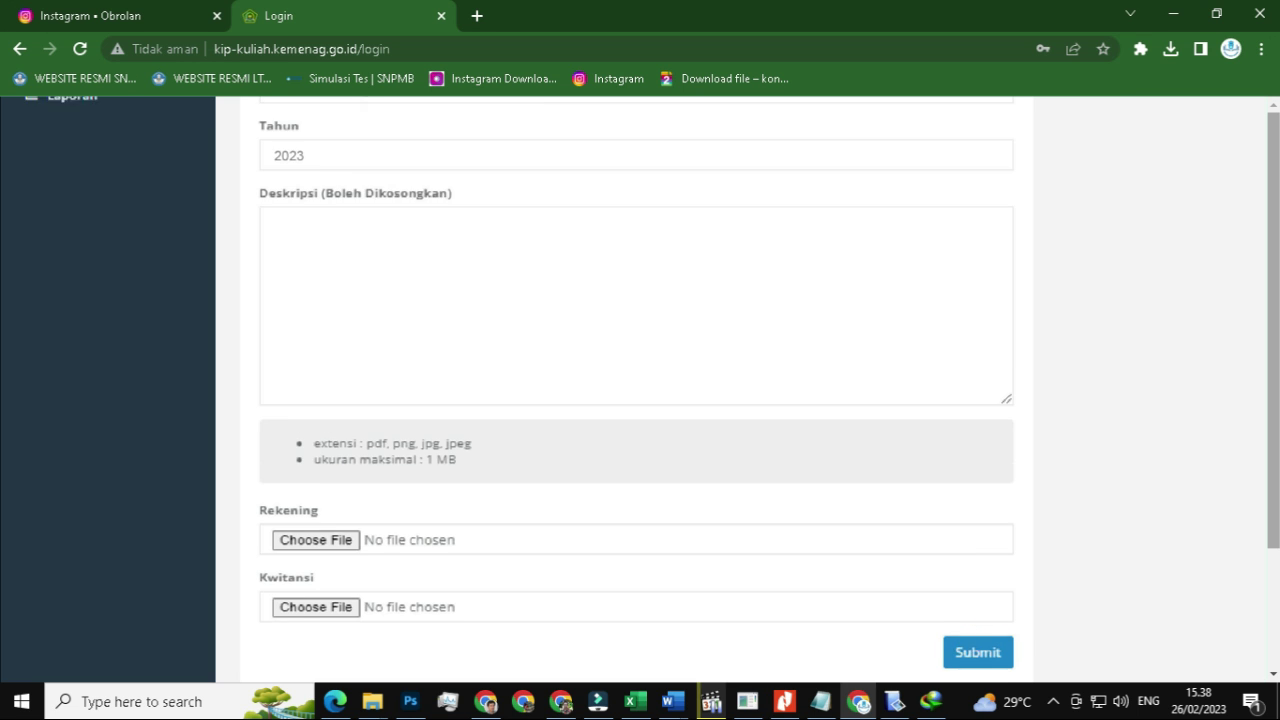